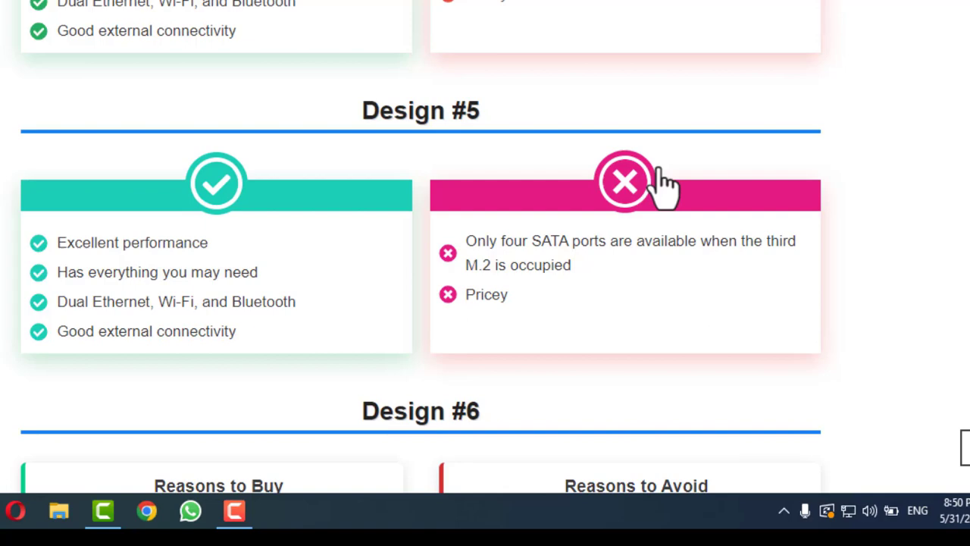
Step: Examine the sample pros and cons box layouts from Design #5 through Design #8
scroll(663, 186, down, 4)
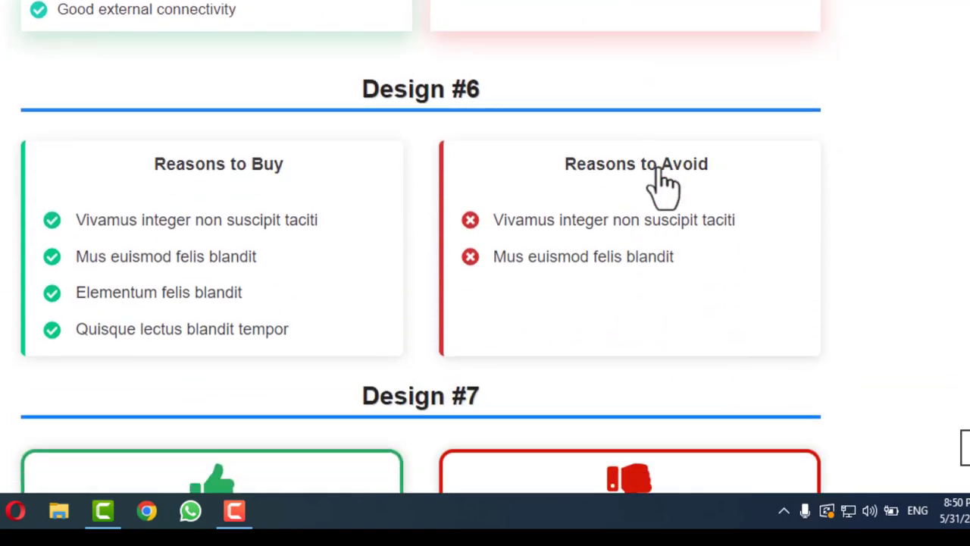
scroll(663, 185, down, 5)
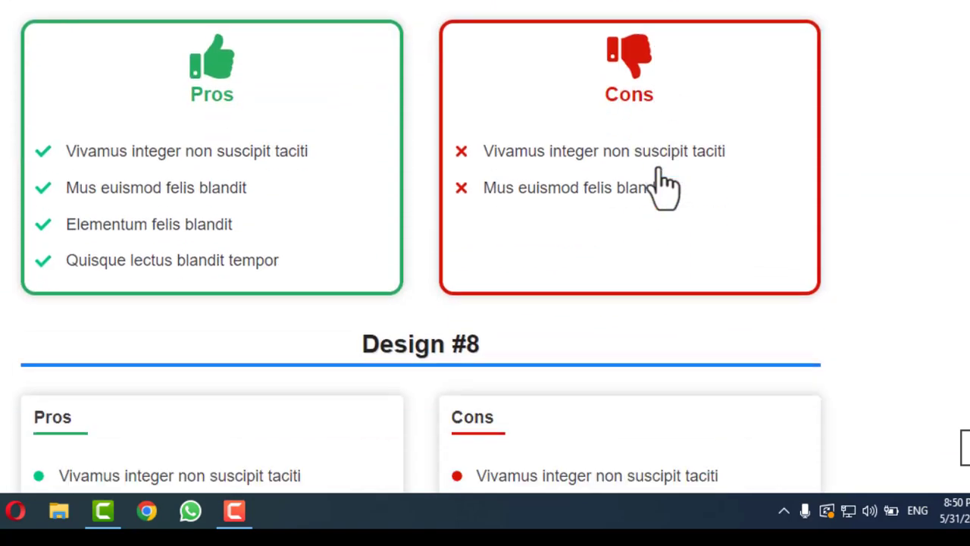
scroll(663, 186, down, 4)
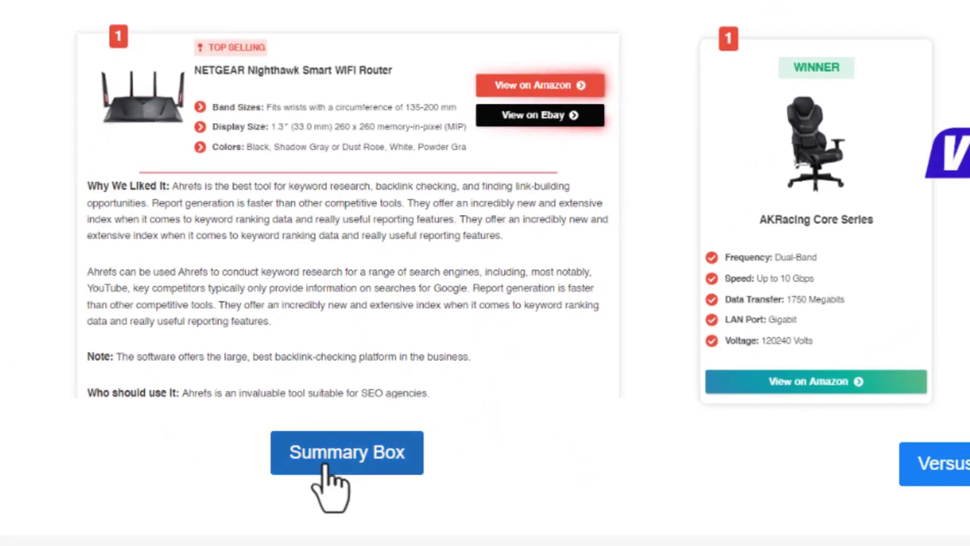
Step: Open the Summary Box demos and examine the sample layouts of Design #1 and Design #2
click(309, 472)
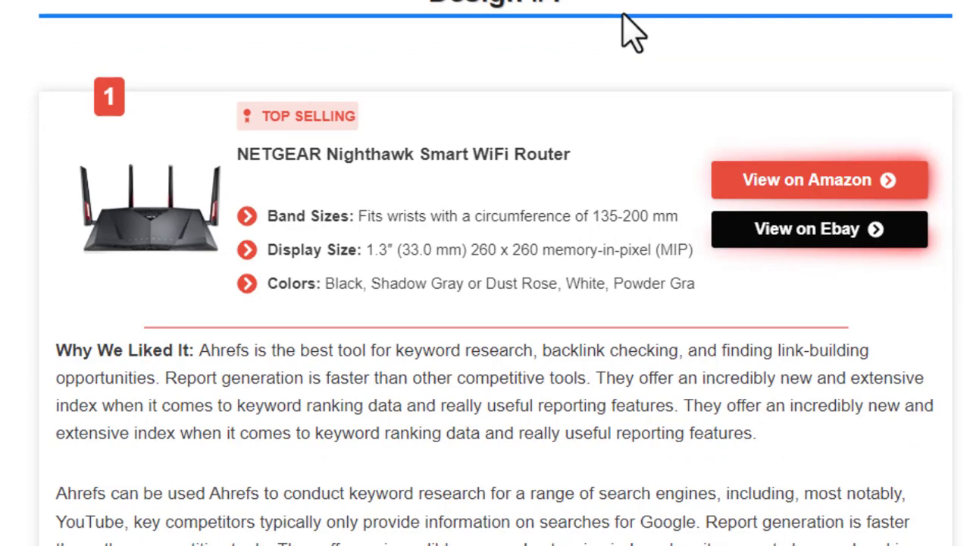
scroll(622, 32, down, 7)
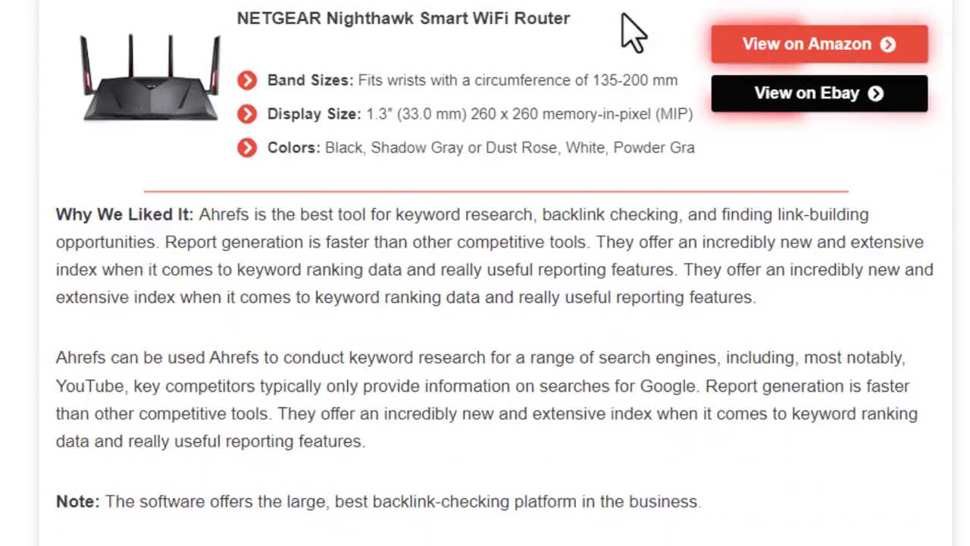
scroll(623, 31, down, 15)
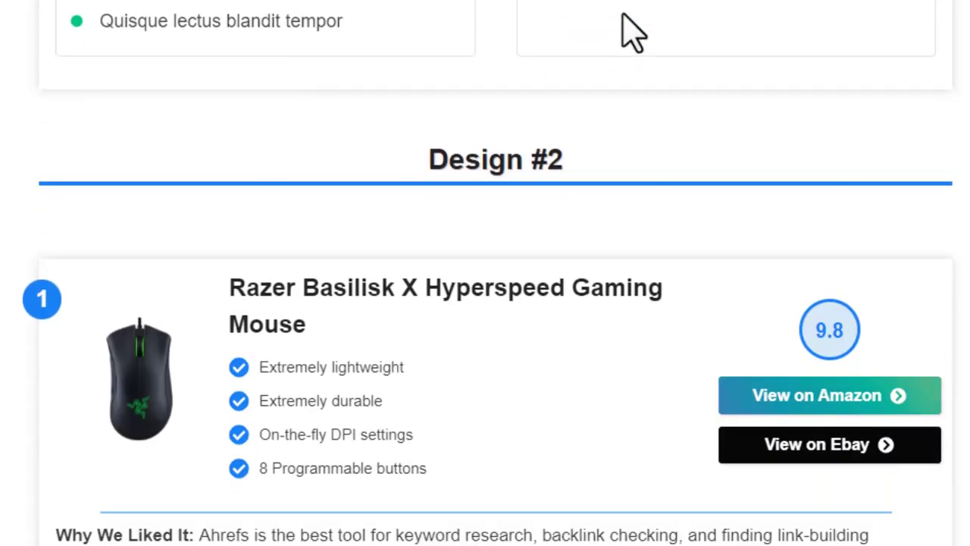
scroll(632, 30, down, 3)
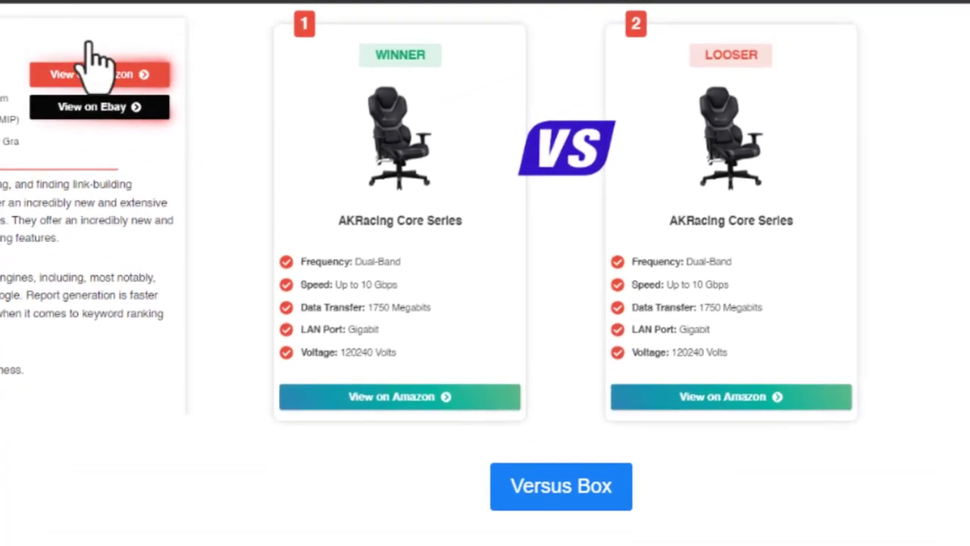
Step: Open the Versus Box demos, examine their layouts, and return to the overview of block categories
click(520, 506)
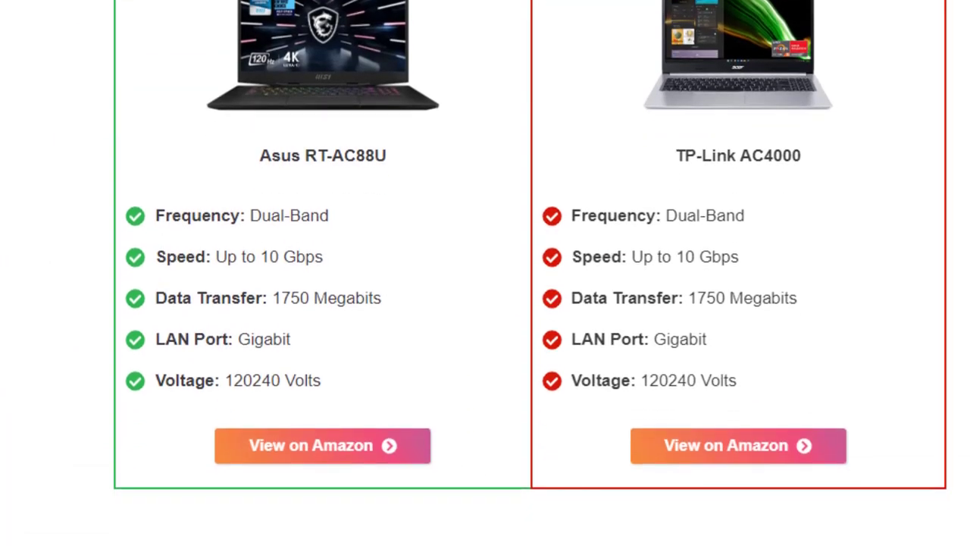
scroll(485, 273, down, 10)
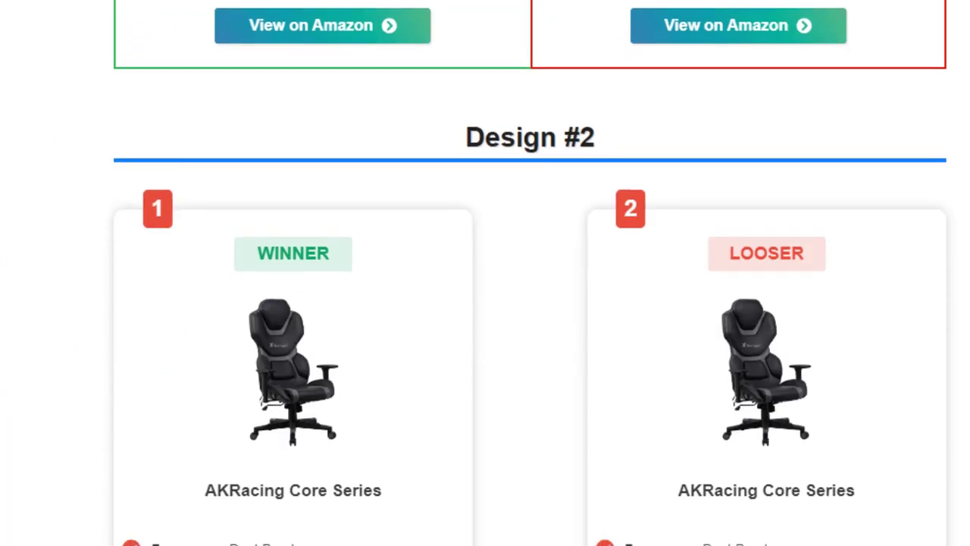
scroll(485, 273, down, 2)
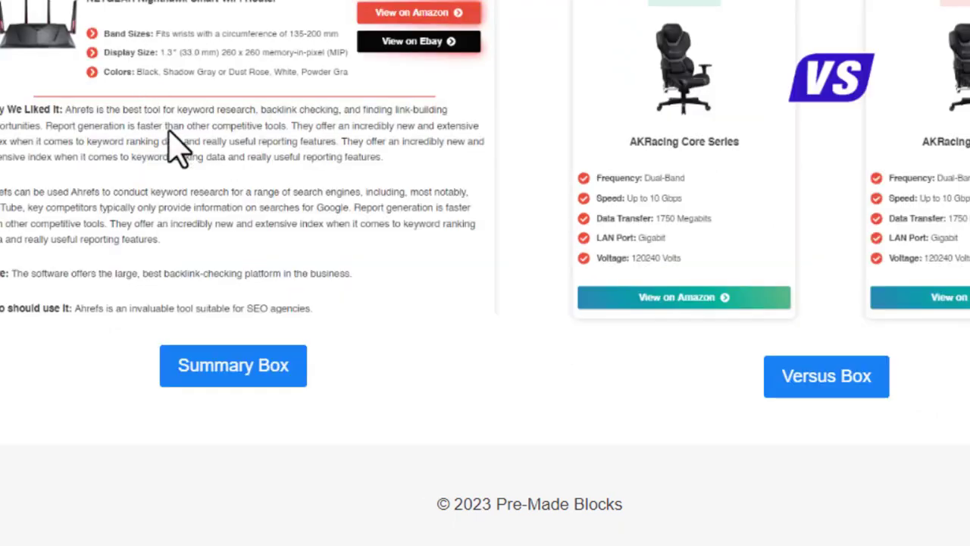
scroll(175, 148, up, 8)
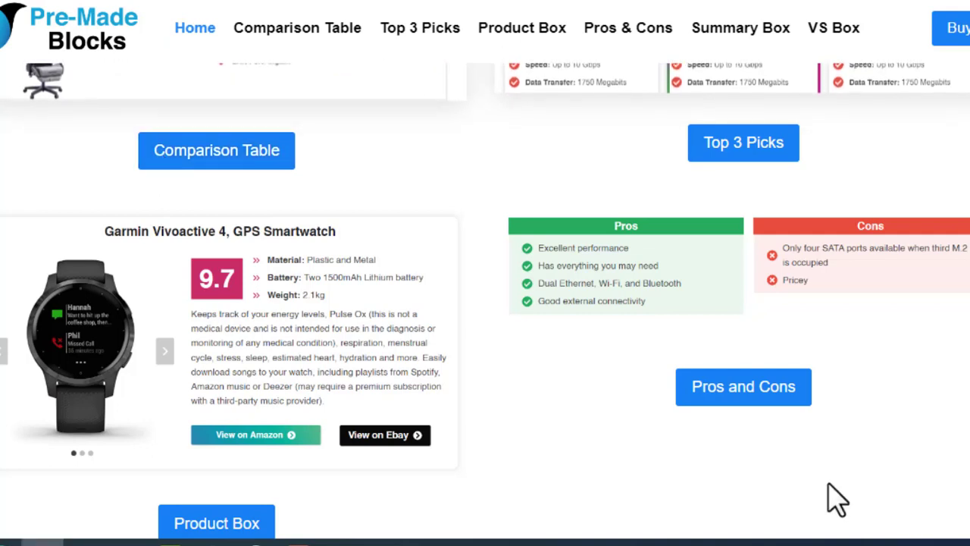
Step: In the WordPress dashboard, search for new plugins with "Blocks Import Export", then install and activate Blocks Export Import
click(852, 536)
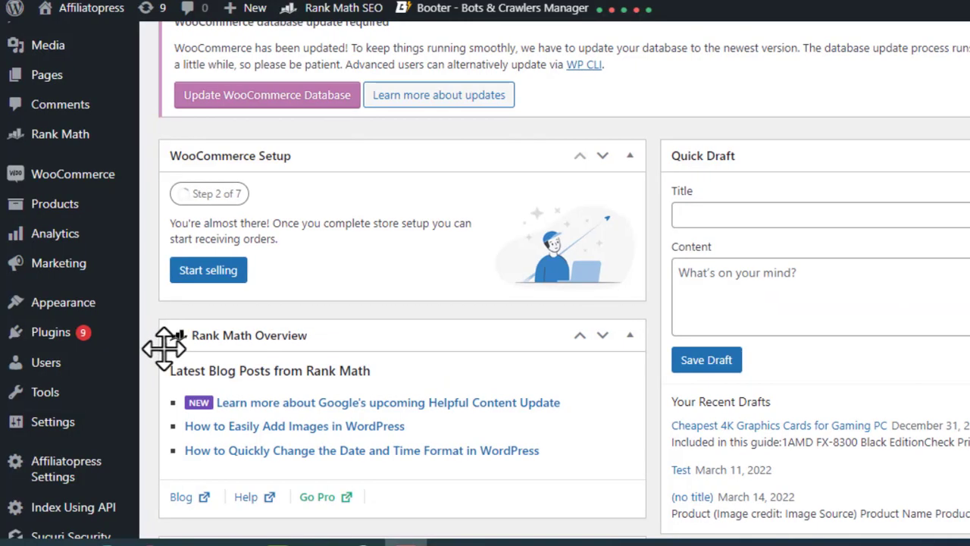
mouse_move(90, 333)
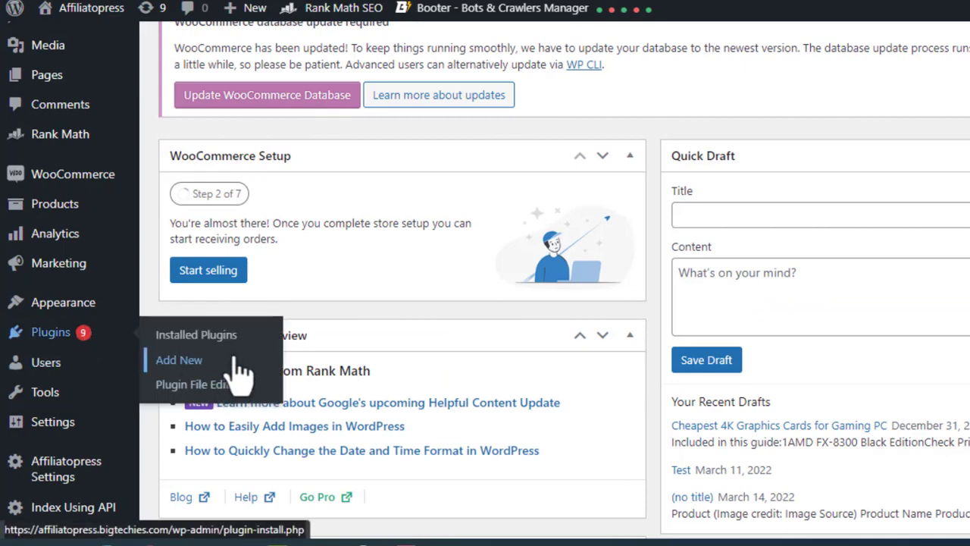
click(228, 361)
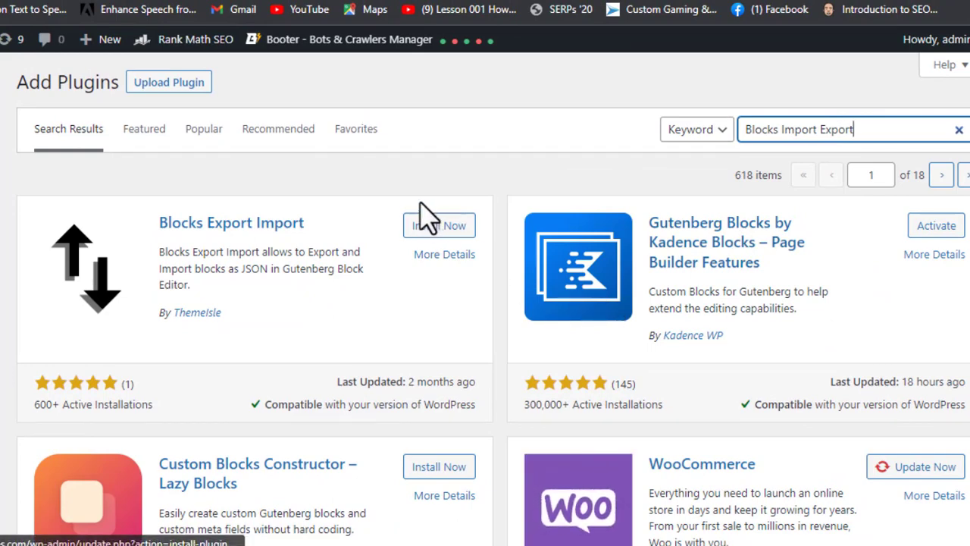
click(429, 228)
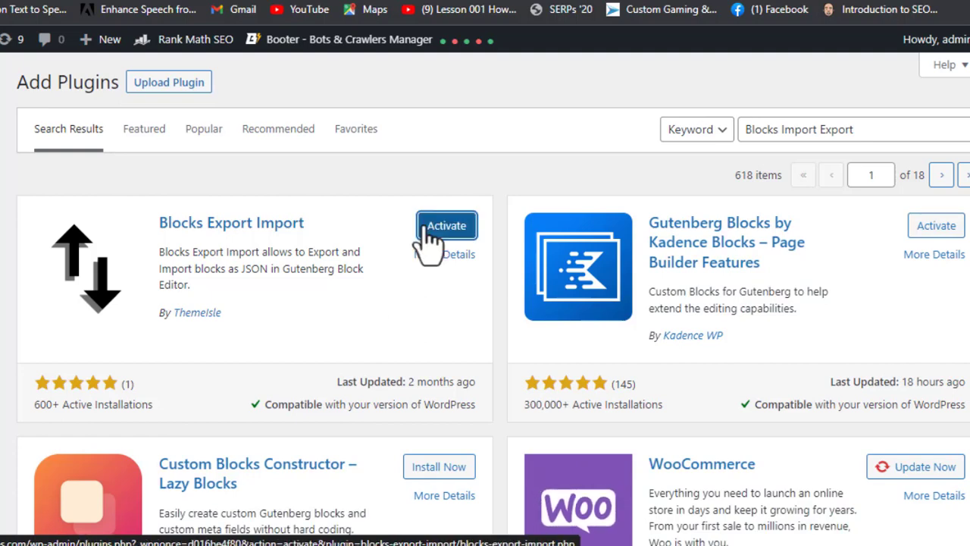
click(428, 241)
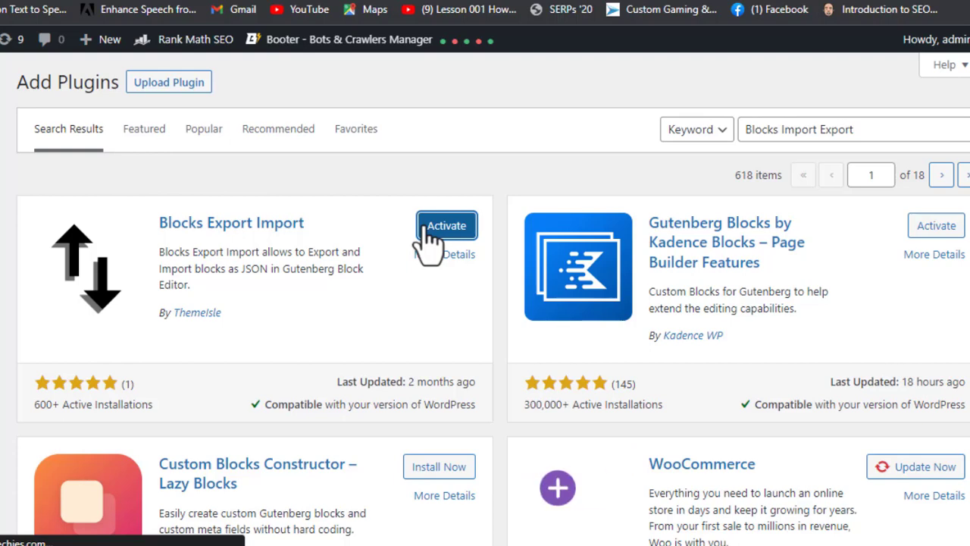
Step: Activate the Kadence Blocks – Gutenberg Blocks for Page Builder Features plugin among the installed plugins
scroll(428, 241, down, 5)
scroll(428, 241, down, 1)
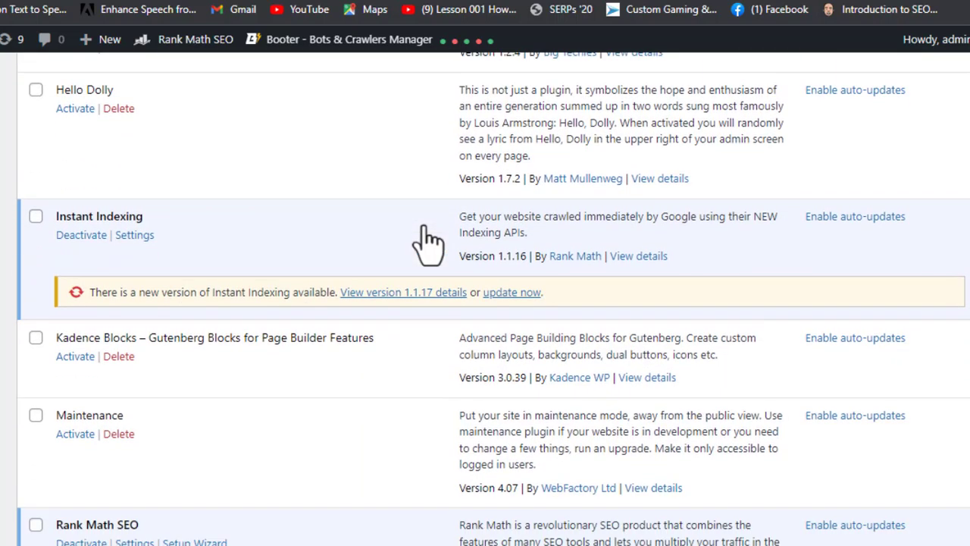
click(80, 322)
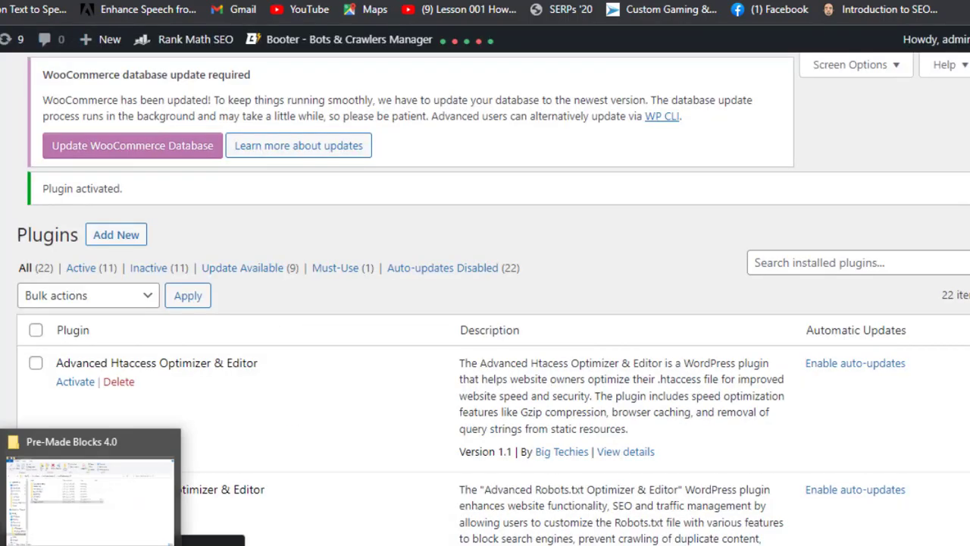
Step: Open CSS.txt from the Pre-Made Blocks 4.0 folder in Notepad and copy all of its code
click(89, 496)
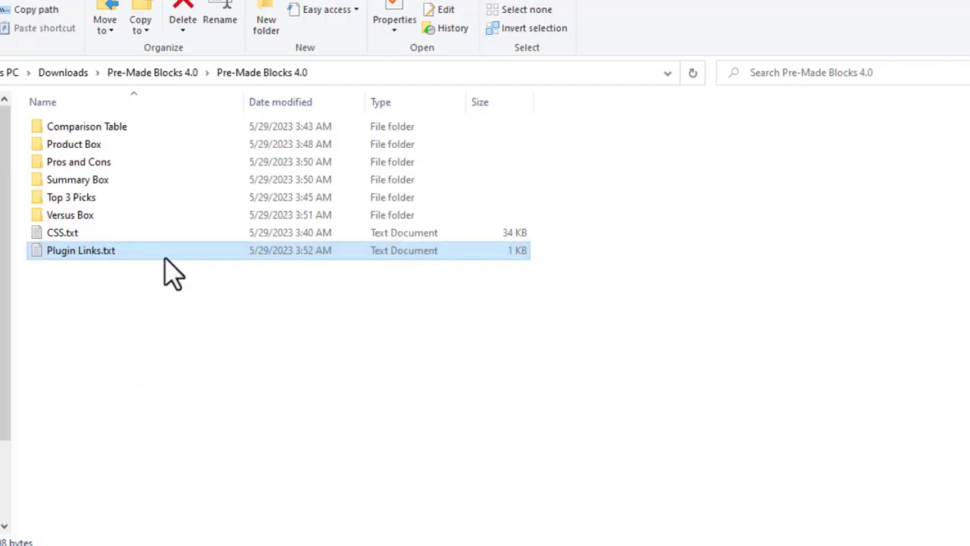
click(171, 231)
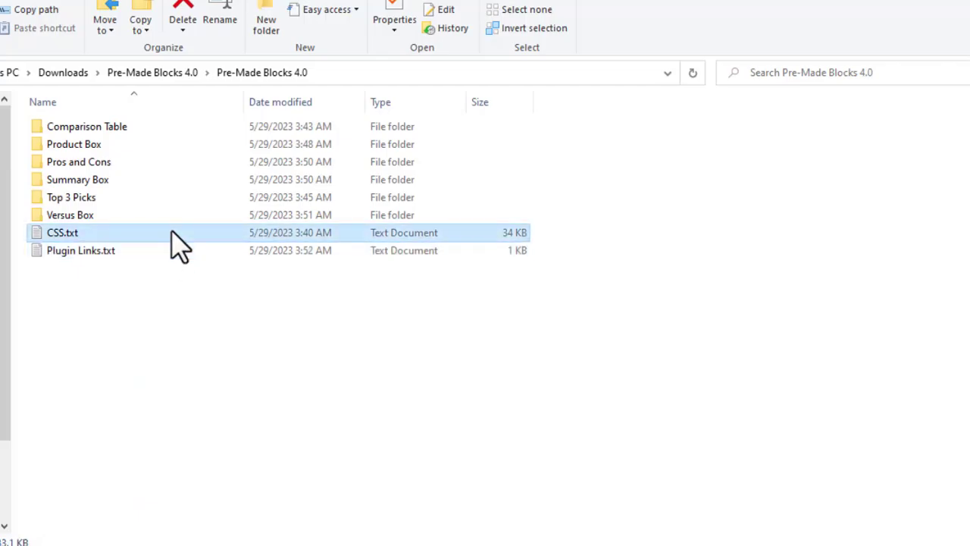
double_click(172, 233)
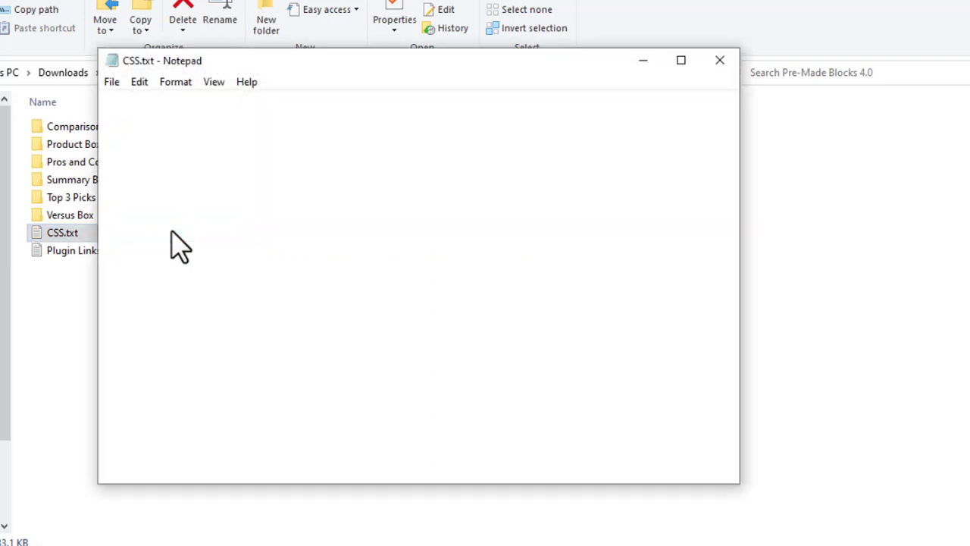
click(234, 231)
key(ctrl+a)
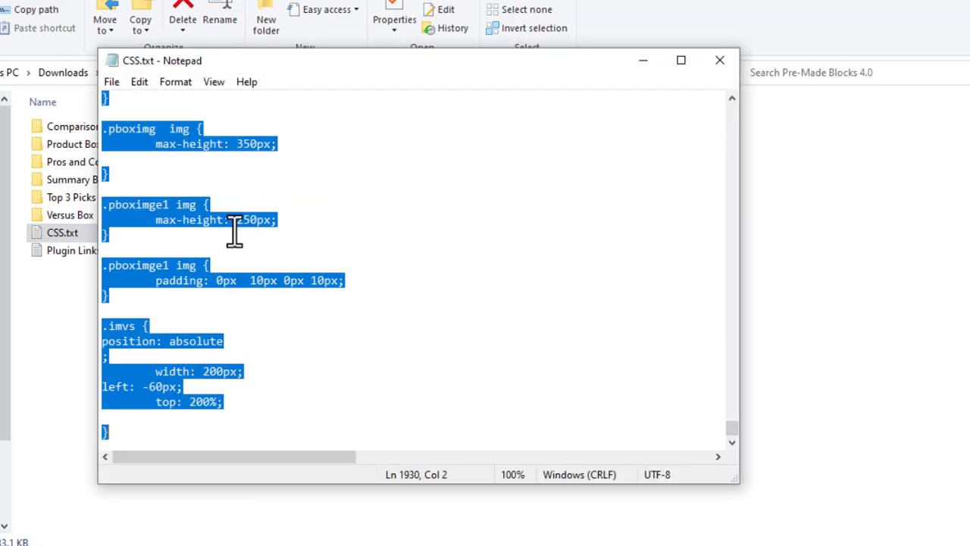
Step: Back in the WordPress site, paste the copied code into the theme customizer's Additional CSS and publish it
key(alt+Tab)
key(Tab)
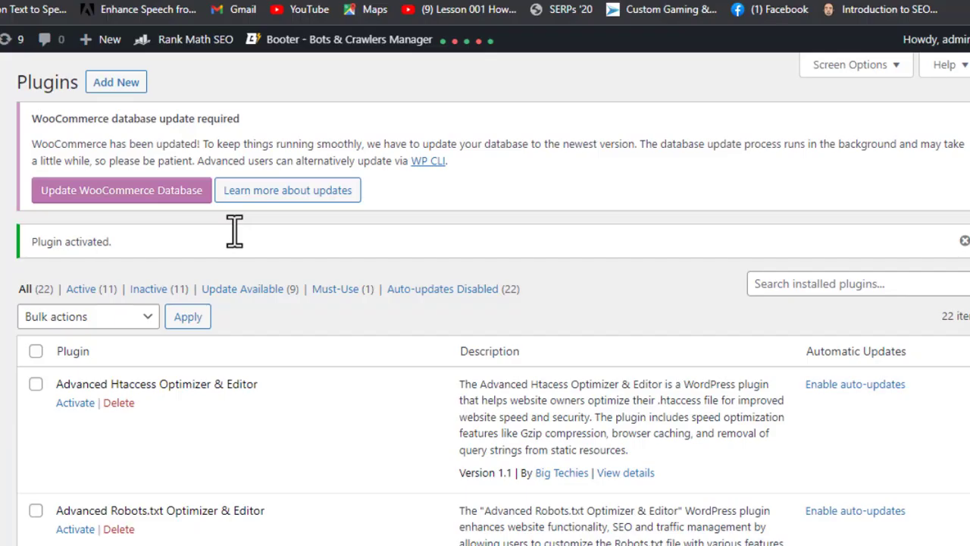
mouse_move(0, 392)
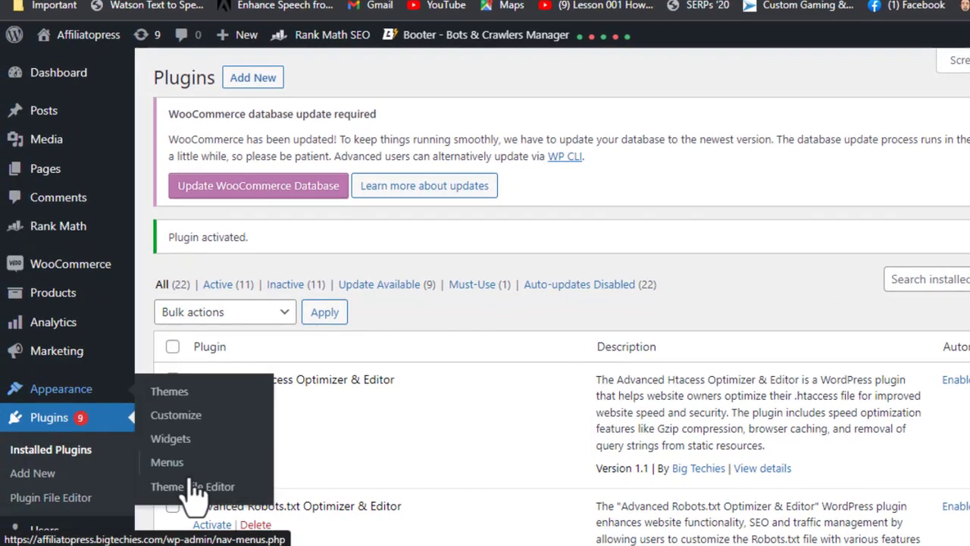
click(197, 417)
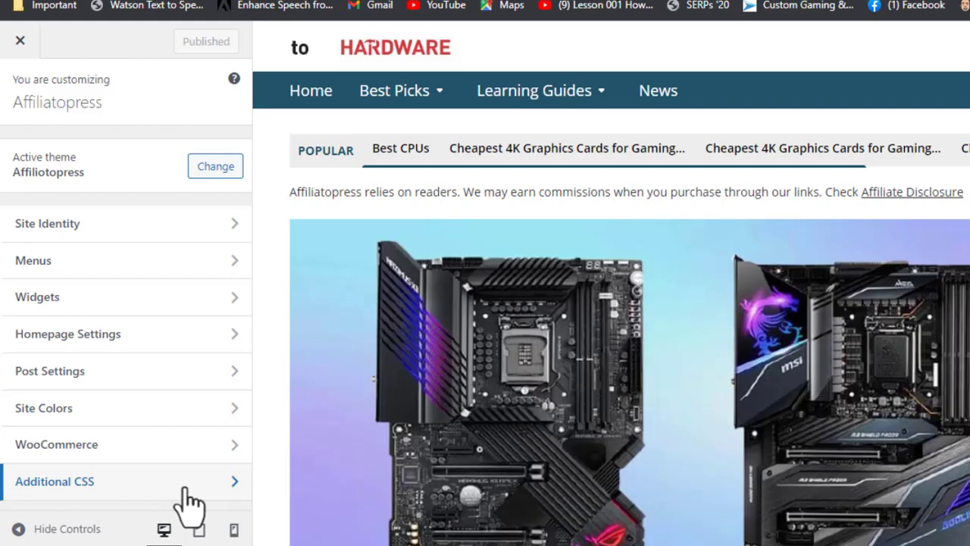
click(185, 489)
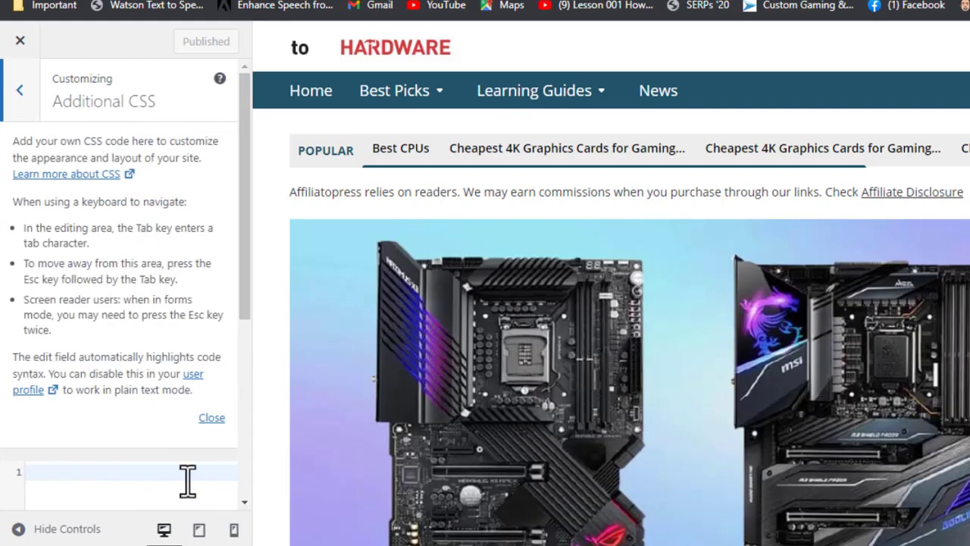
click(187, 480)
key(ctrl+v)
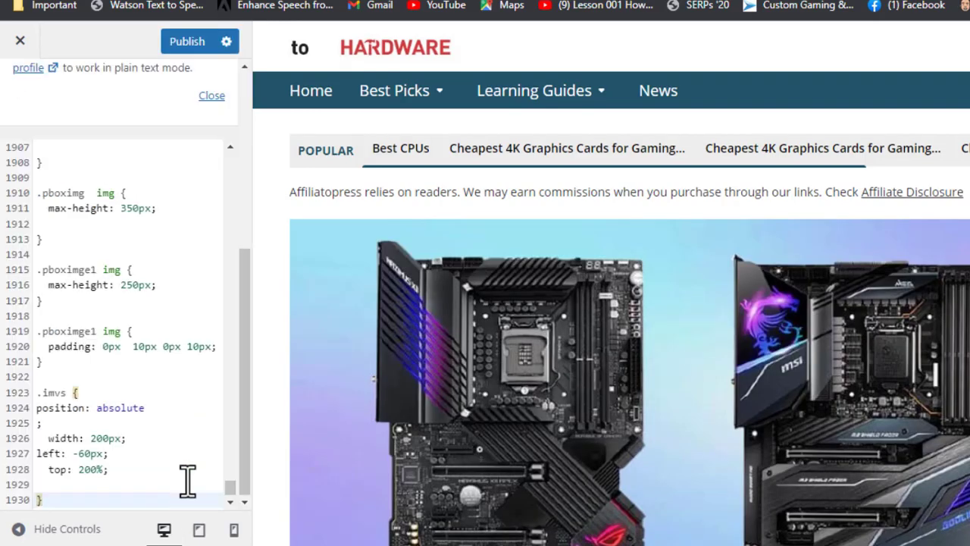
click(196, 50)
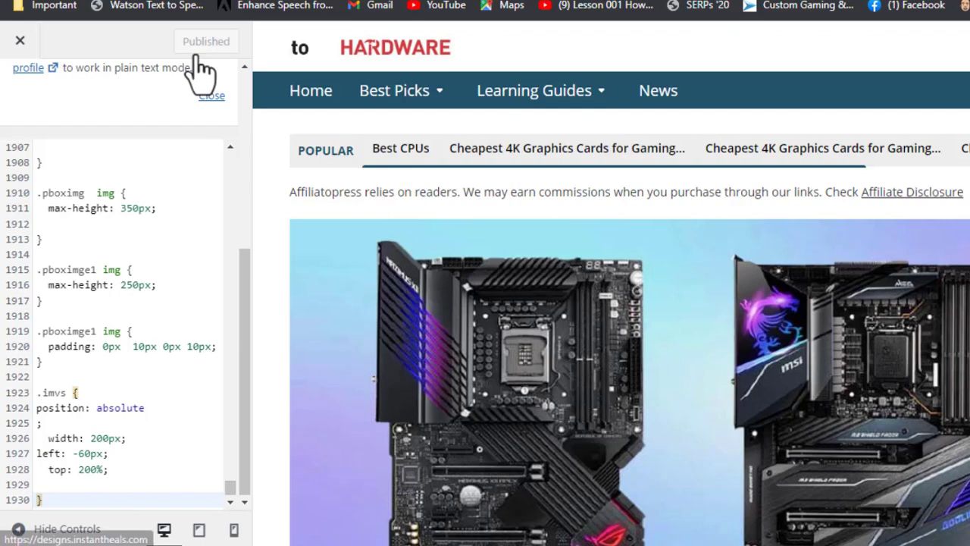
Step: Leave the customizer and load the site's front page
key(ctrl+Tab)
key(ctrl+shift+Tab)
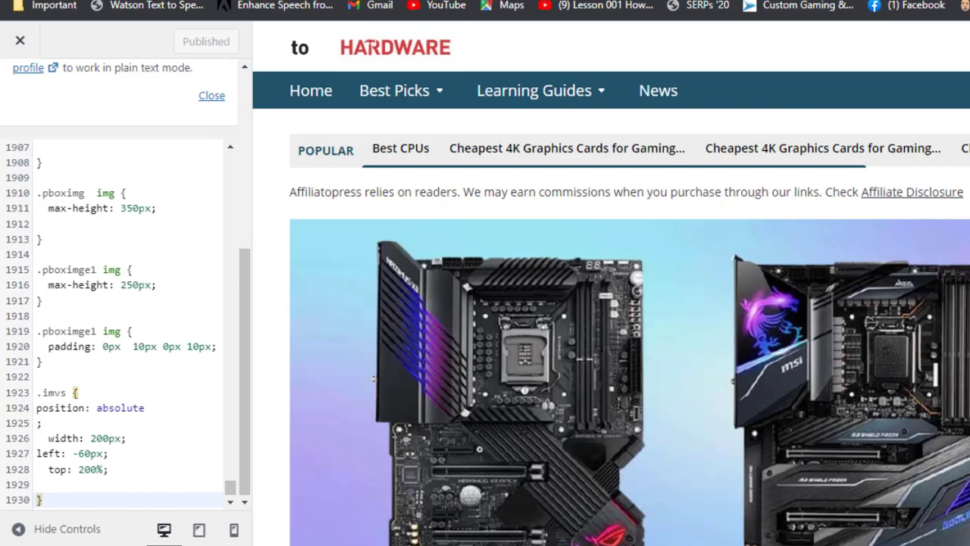
key(ctrl+l)
key(Escape)
key(Return)
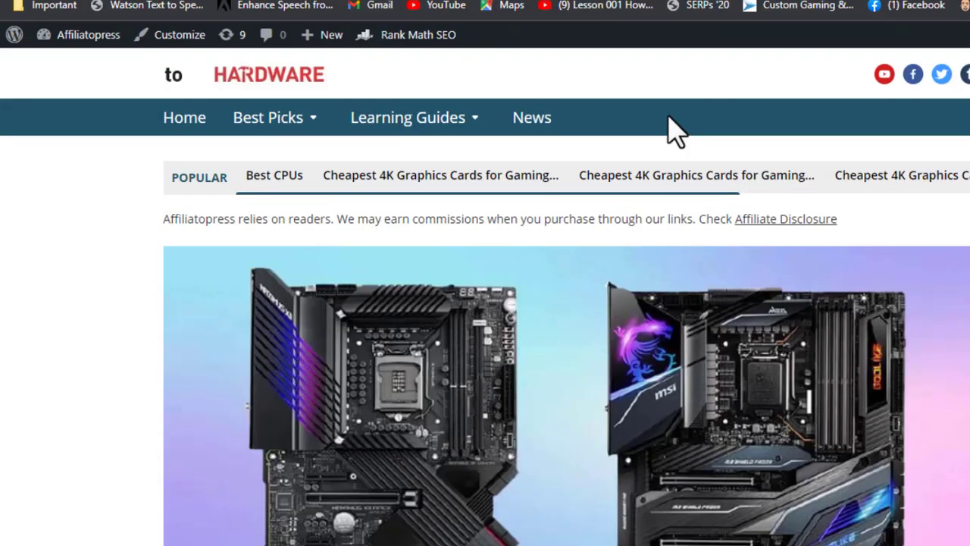
Step: Create a new post titled "Affiliate Post" and place the cursor in its empty first block
mouse_move(341, 34)
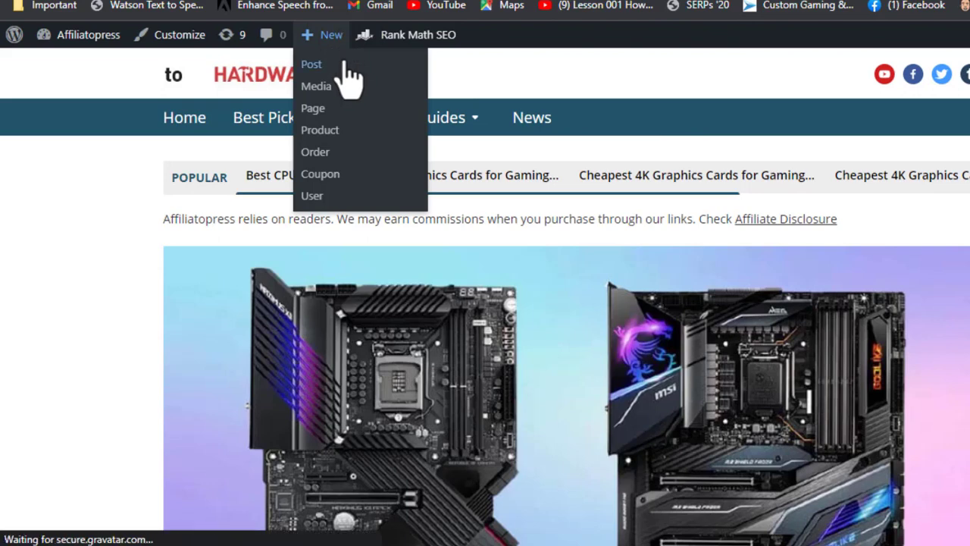
click(343, 62)
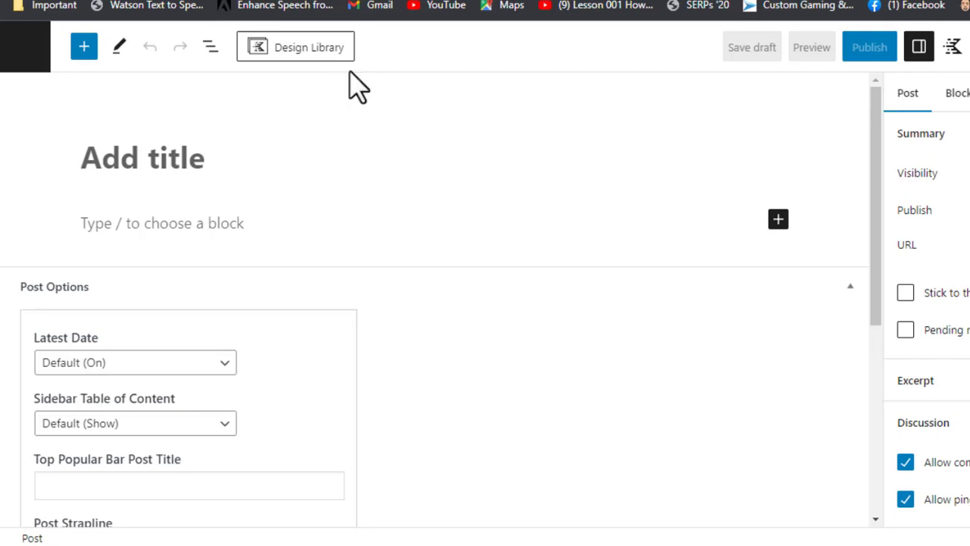
text(A)
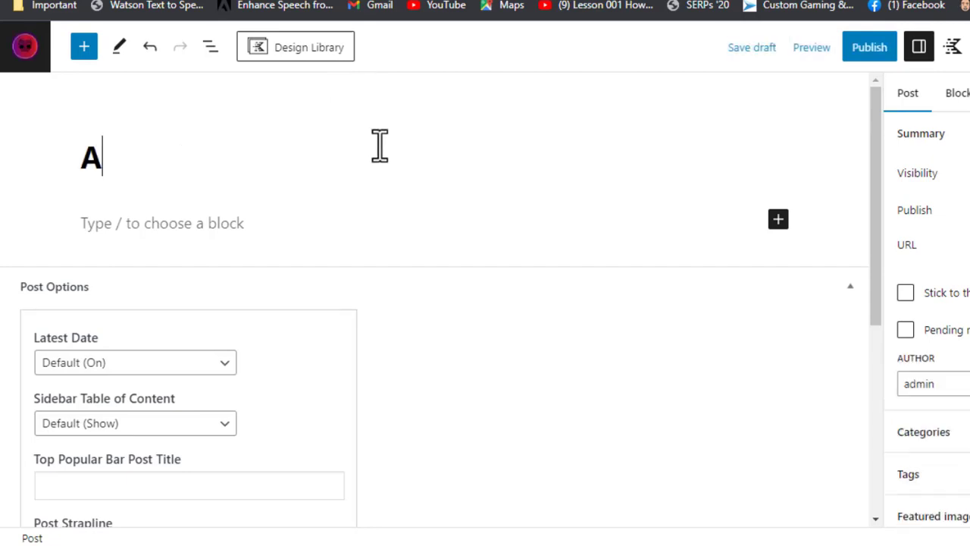
text(ffiliate Post)
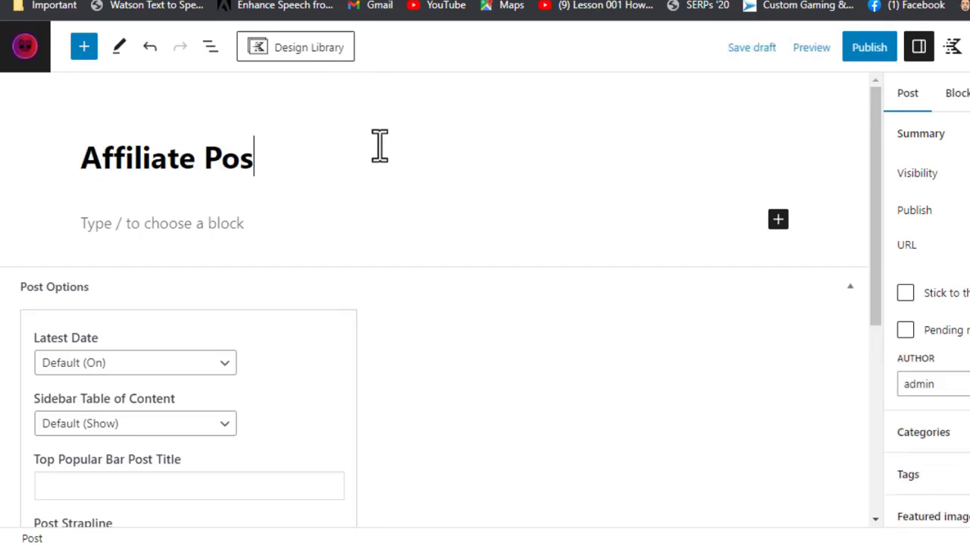
click(348, 212)
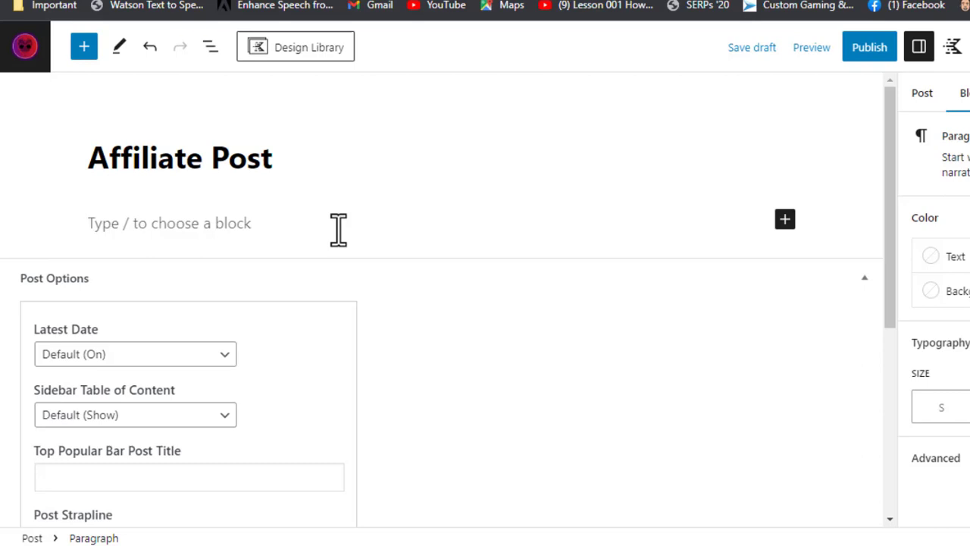
Step: Insert an Import Blocks from JSON block under the post title and upload D 12.json from the Pre-Made Blocks 4.0 Product Box folder
text(/im)
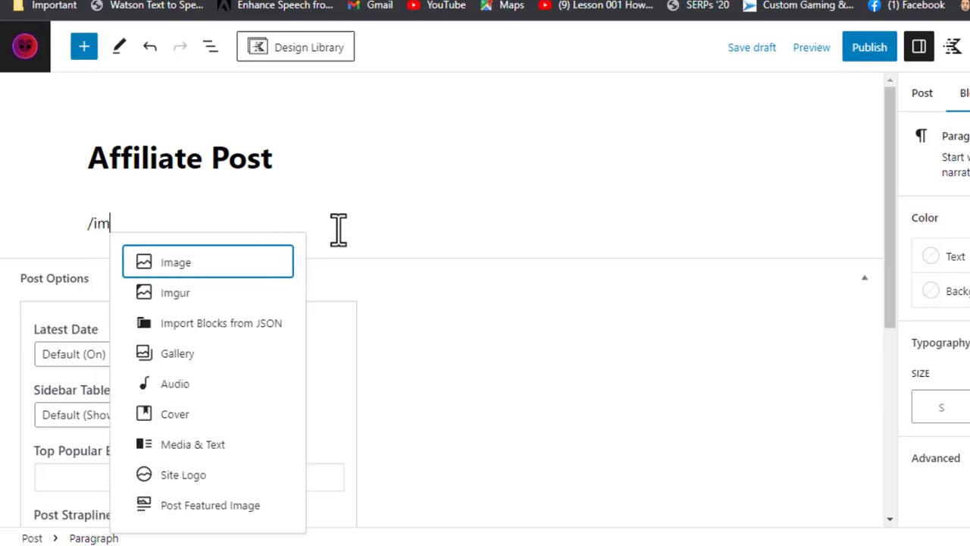
click(233, 333)
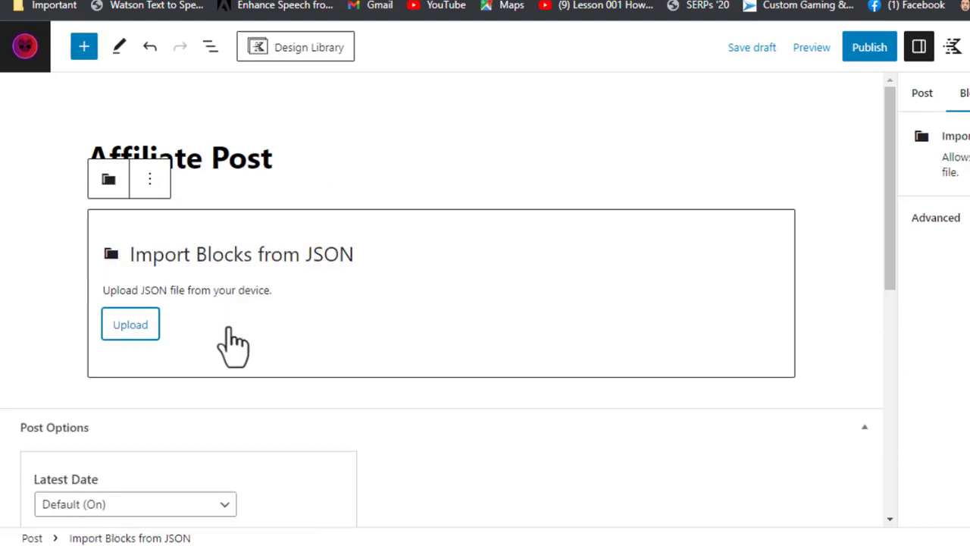
click(130, 324)
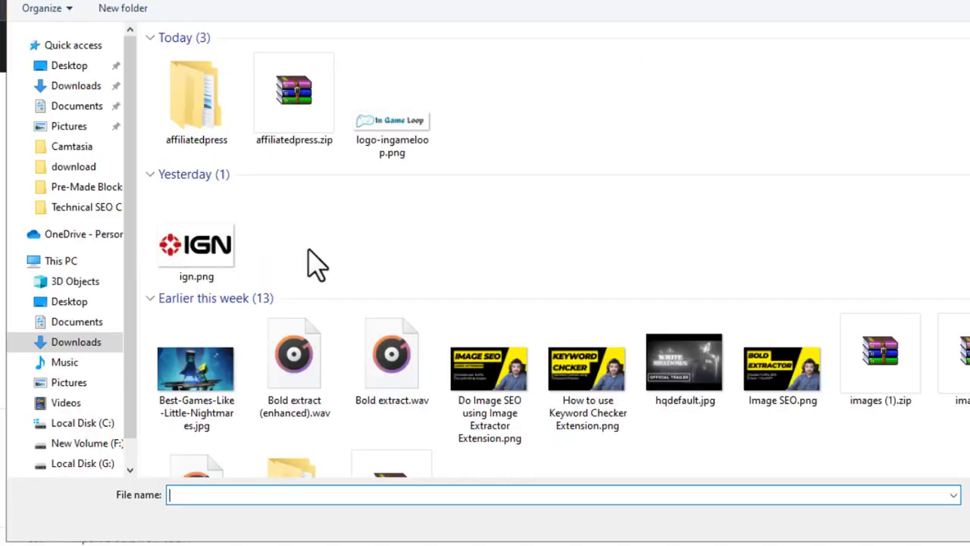
scroll(311, 248, down, 3)
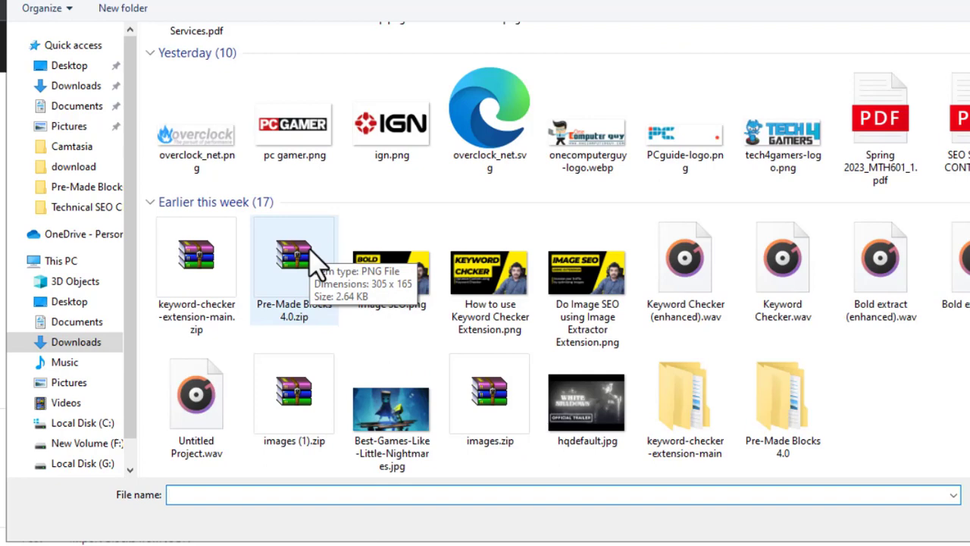
double_click(756, 383)
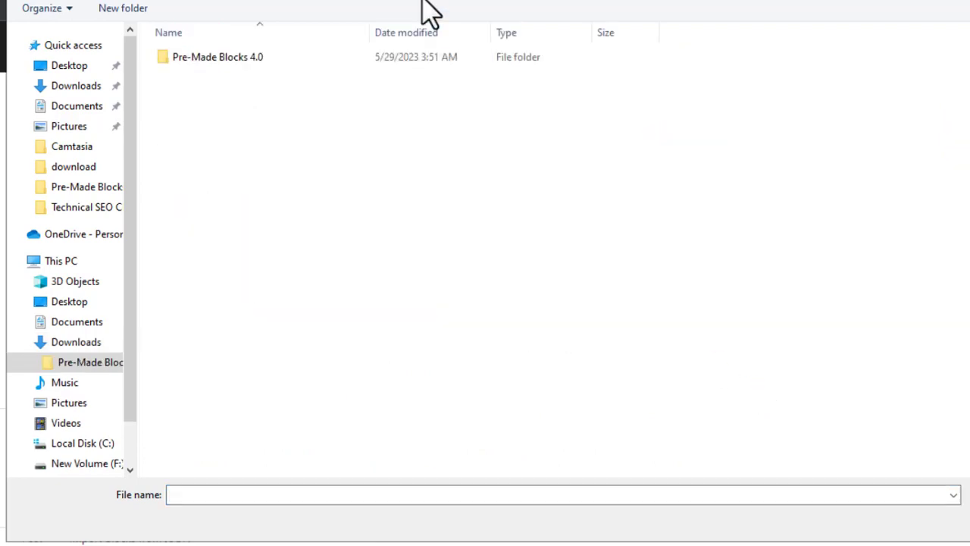
double_click(431, 61)
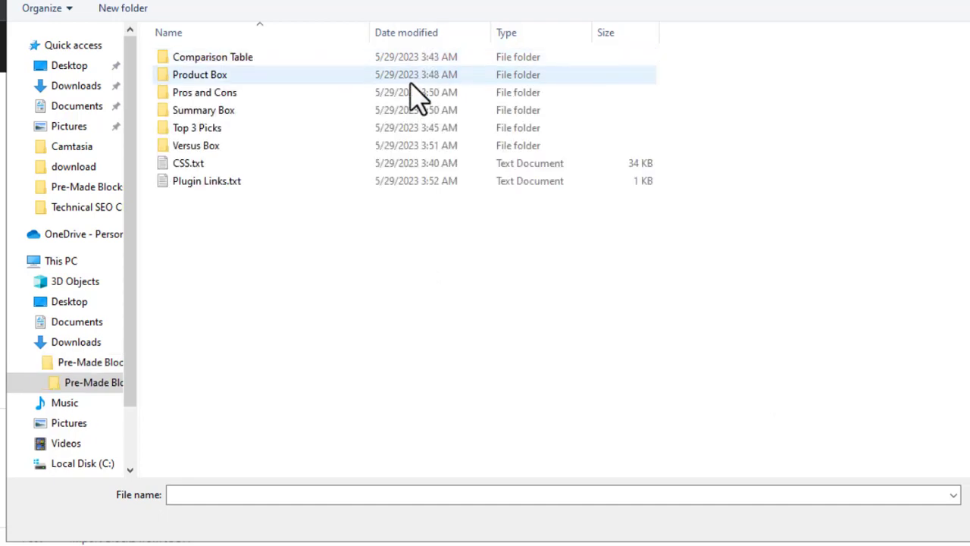
click(410, 82)
double_click(410, 82)
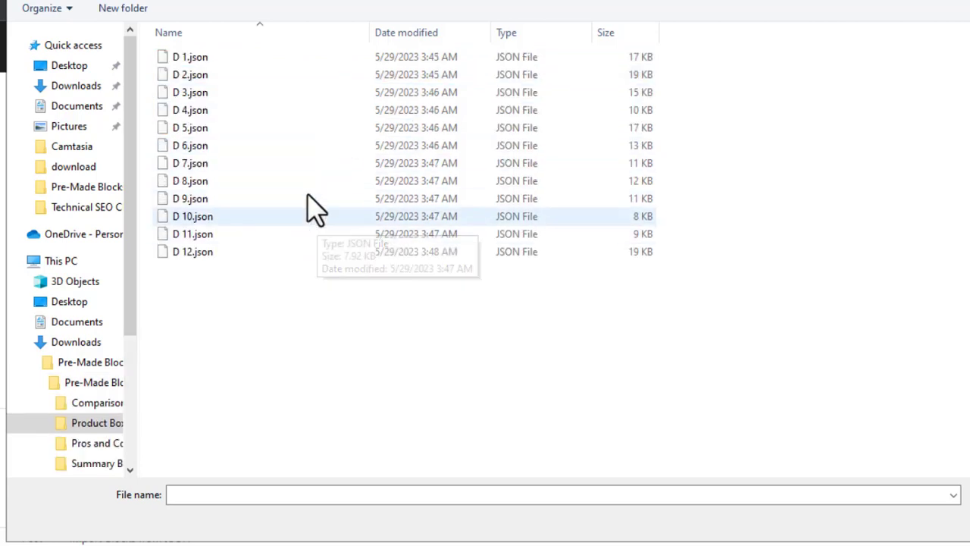
double_click(281, 258)
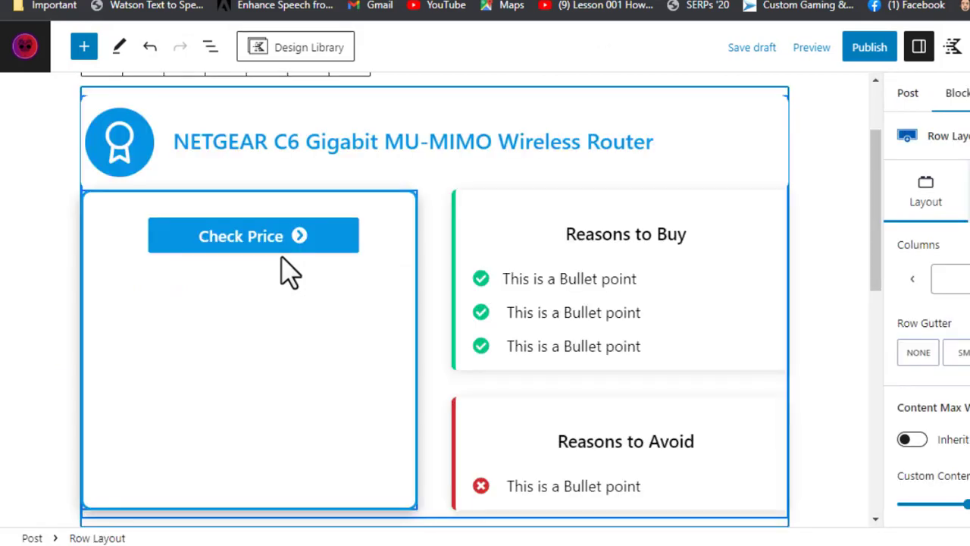
Step: Change the first two Reasons to Buy bullet points in the product box to "Lovely" and "Expensive"
scroll(290, 271, down, 1)
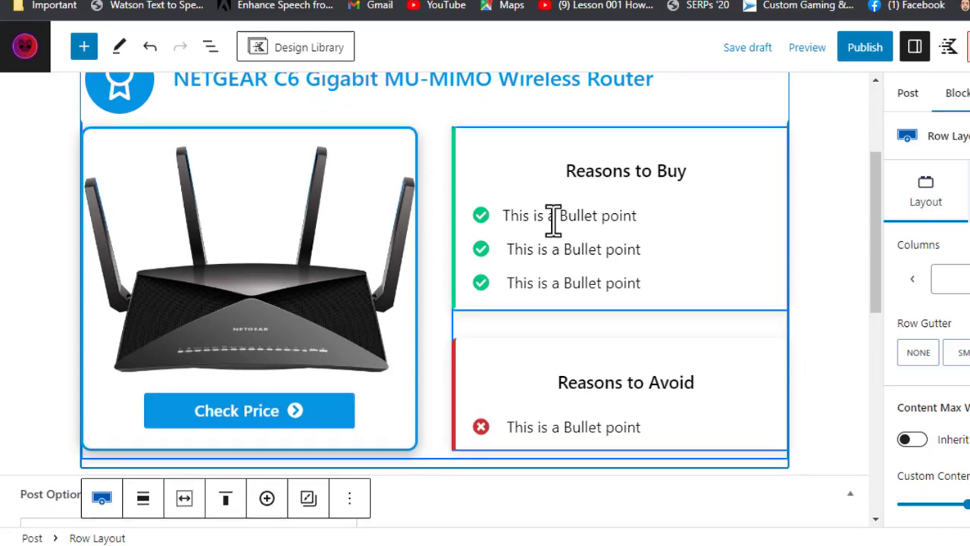
click(631, 217)
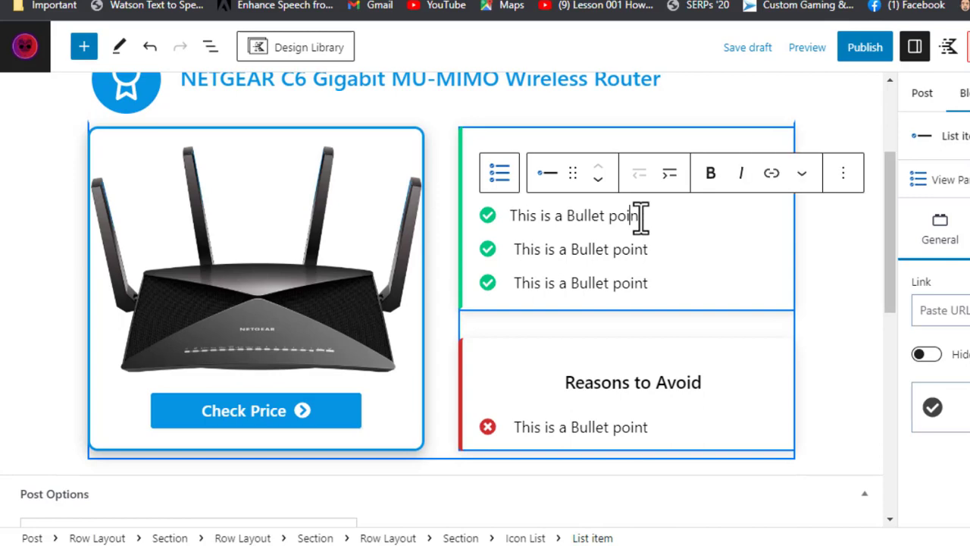
drag(643, 216, 516, 215)
text(Lovely)
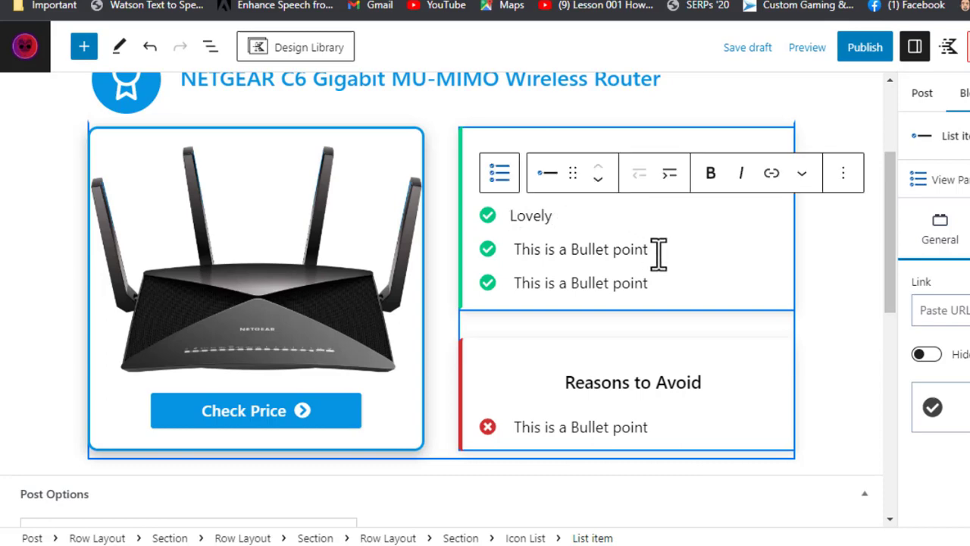
triple_click(516, 253)
text(Expensive)
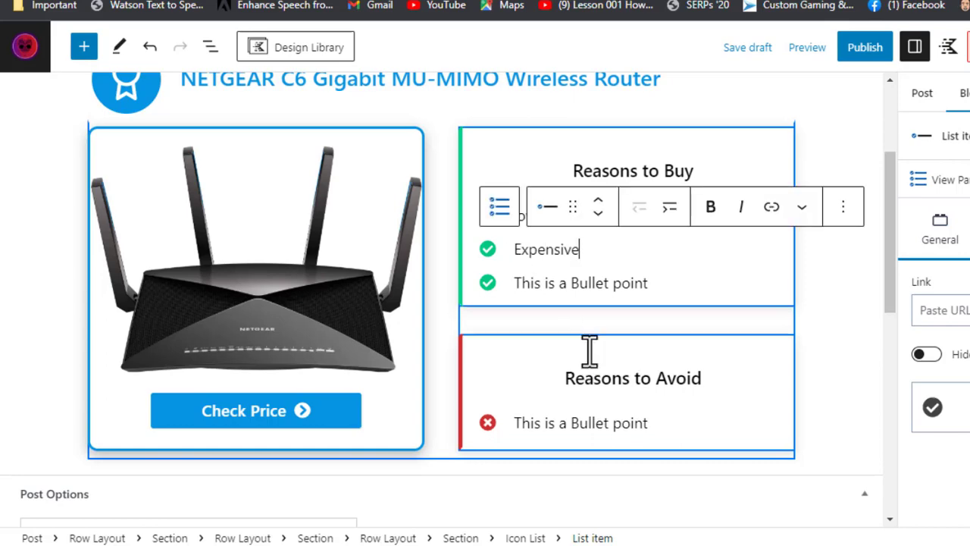
Step: Replace the Reasons to Avoid bullet point with "Low Range" and deselect the block
click(611, 425)
triple_click(611, 424)
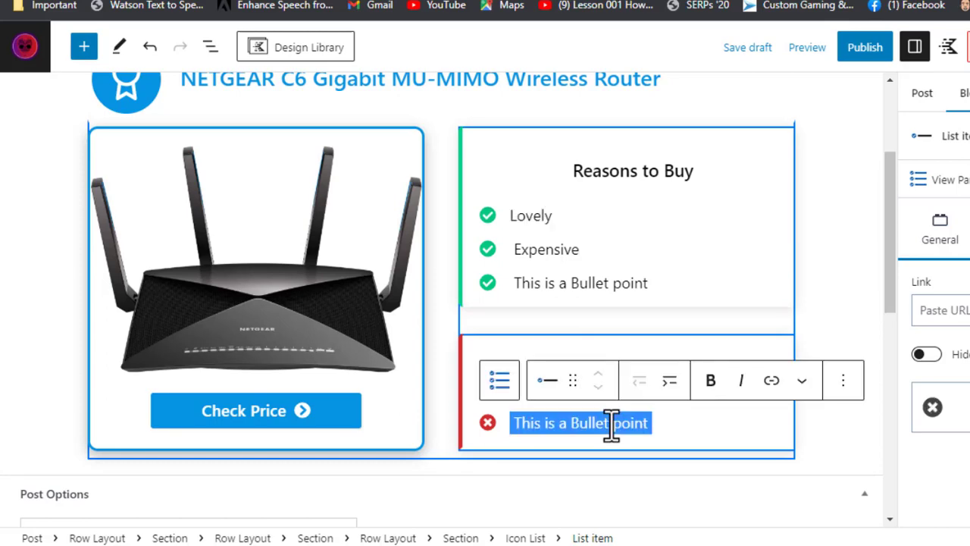
text(Low Range)
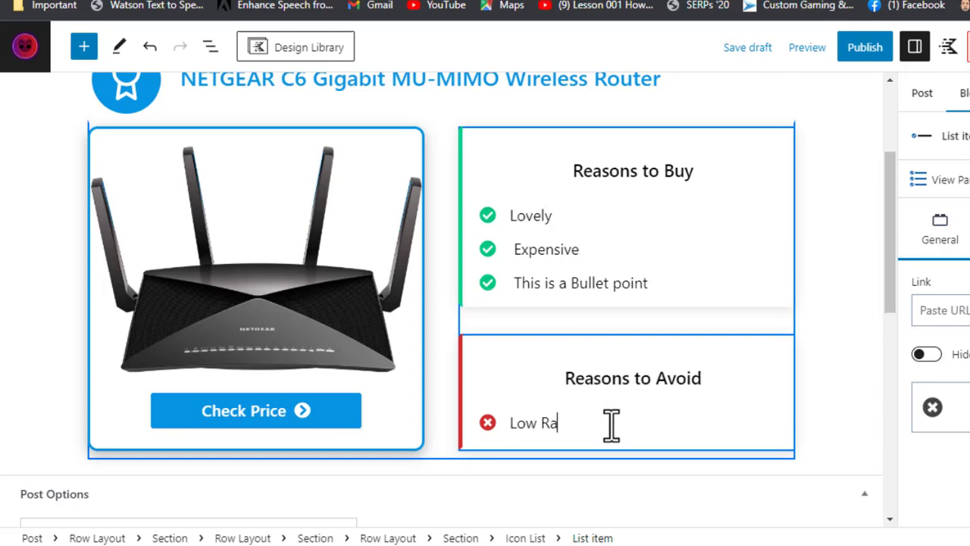
click(823, 459)
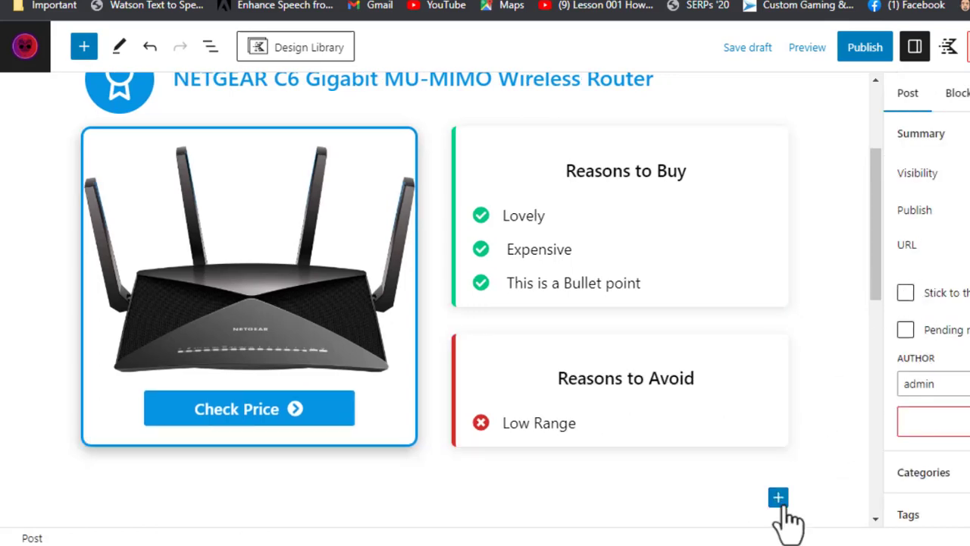
Step: Add an Import Blocks from JSON block below the product box and import a design from the Comparison Table folder
click(748, 499)
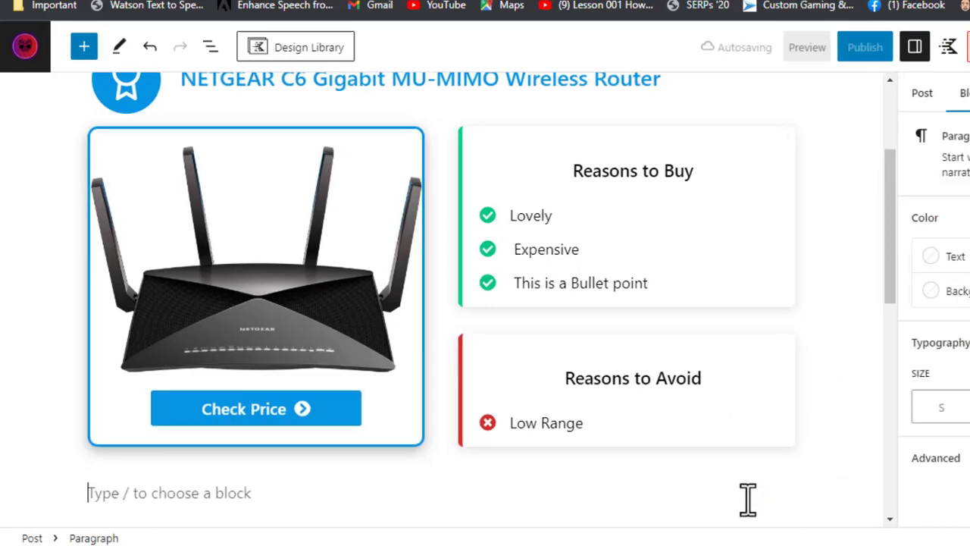
text(/)
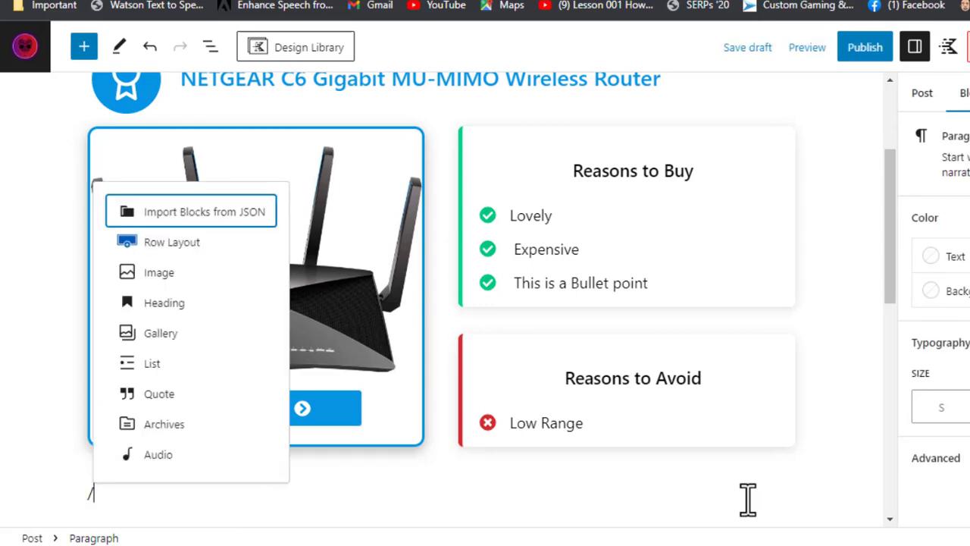
key(Return)
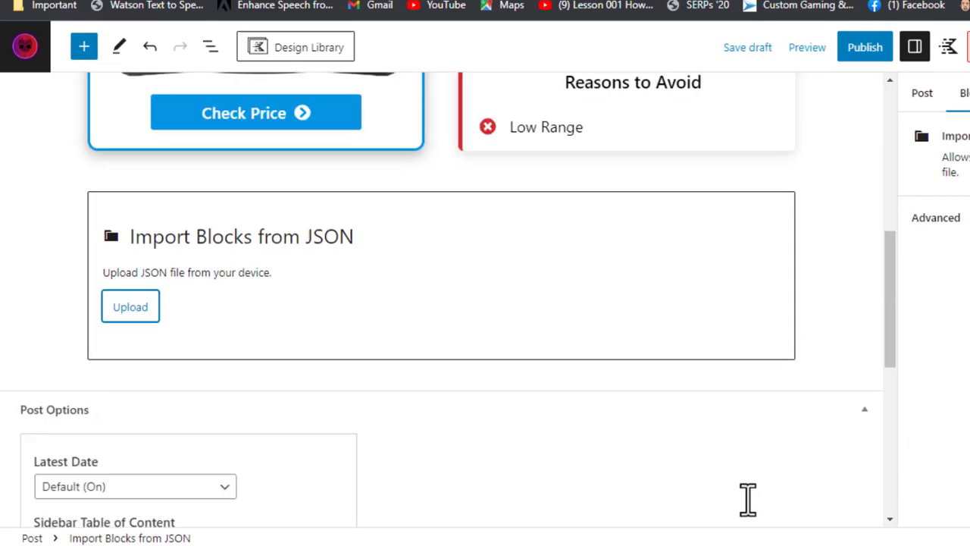
click(146, 307)
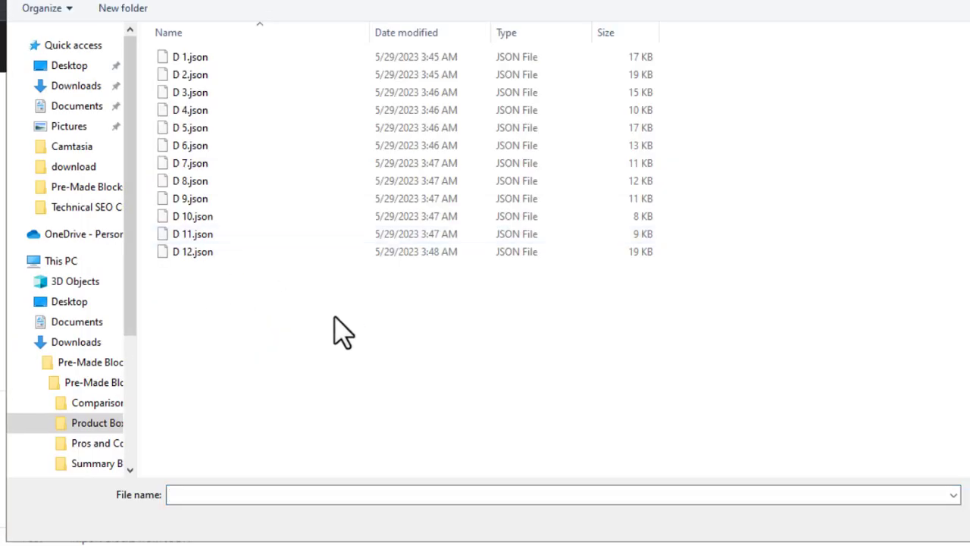
key(alt+Up)
key(Up)
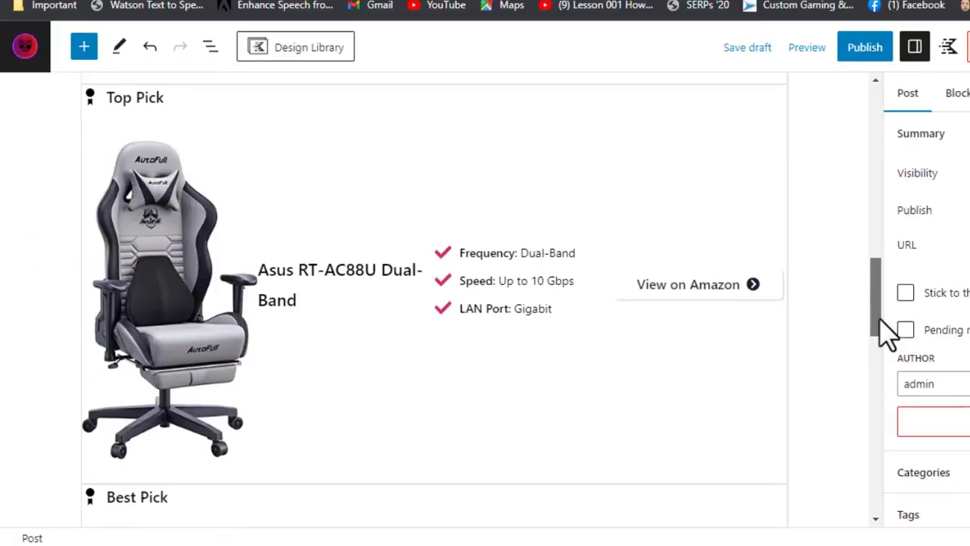
Step: Add an Import Blocks from JSON block below the comparison table and upload D 3.json from the Pros and Cons folder
drag(881, 322, 871, 418)
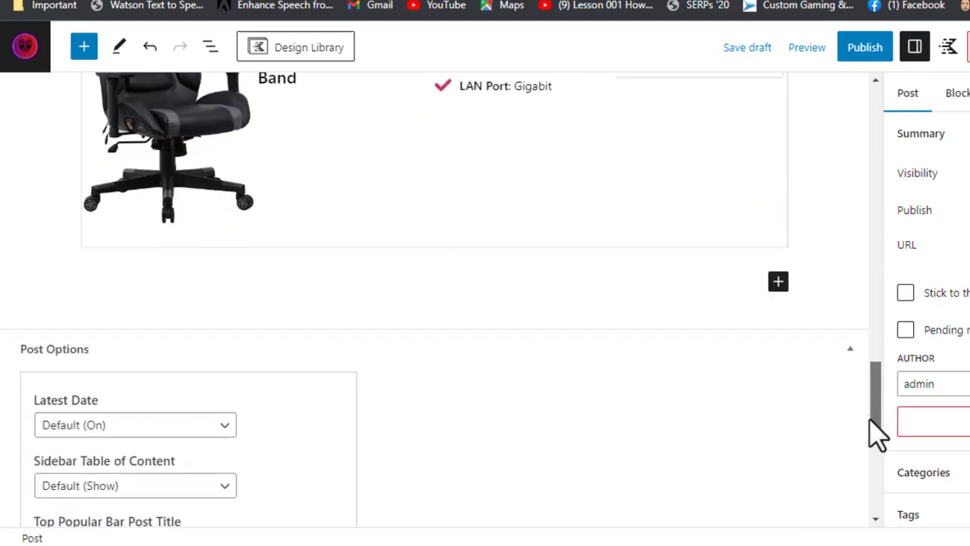
click(778, 282)
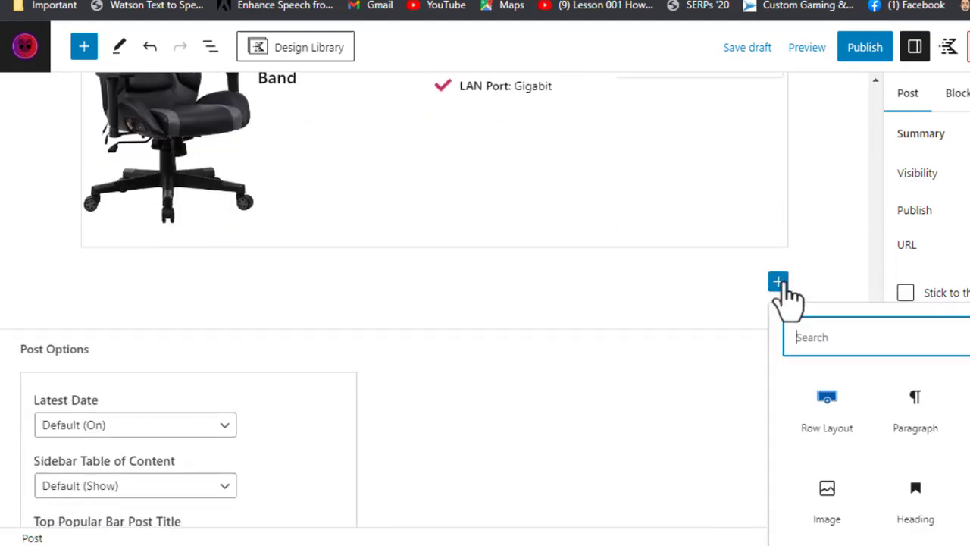
click(964, 436)
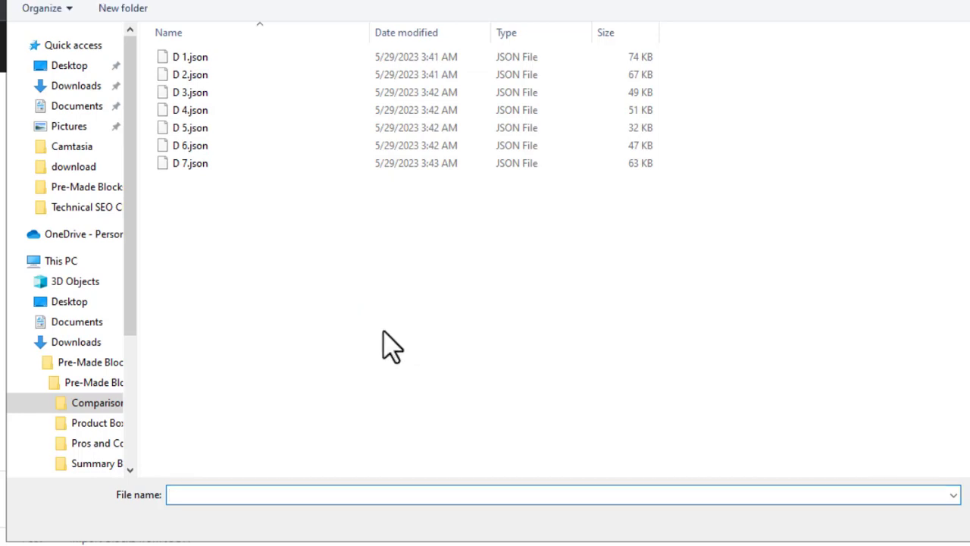
key(alt+Up)
key(Down)
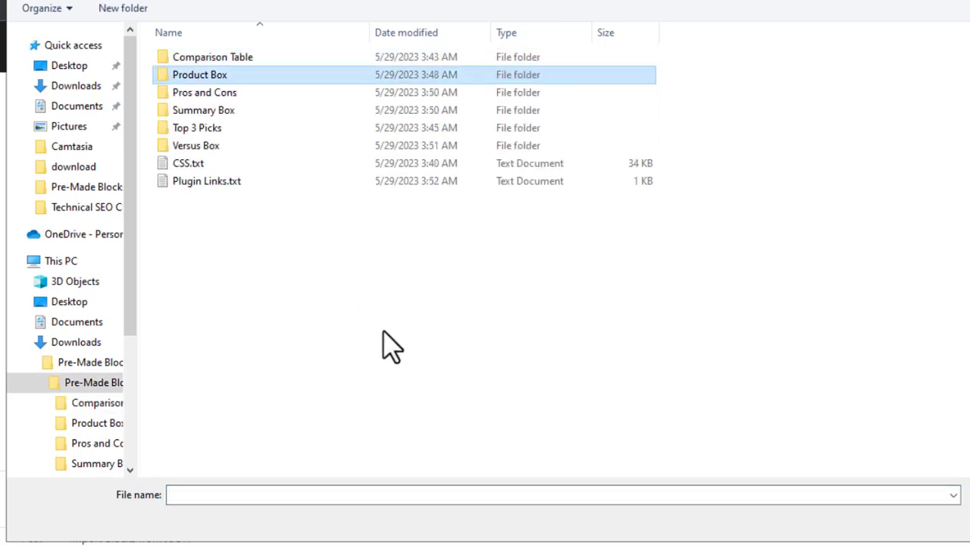
key(Down)
key(Up)
click(934, 539)
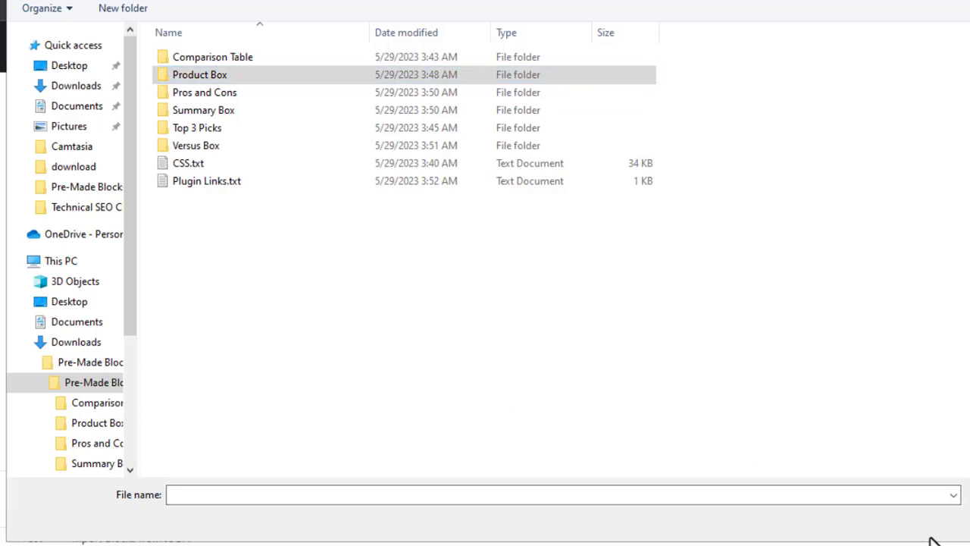
double_click(426, 93)
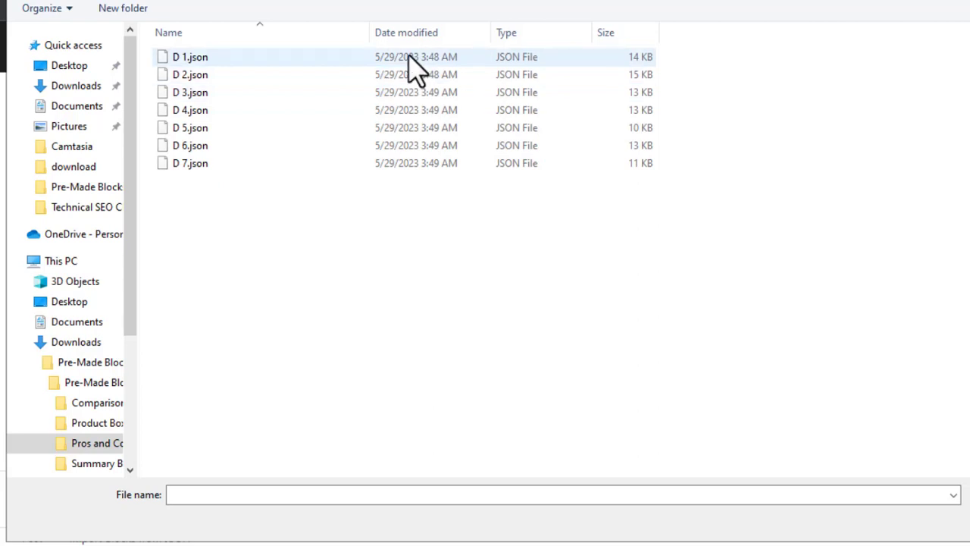
double_click(423, 92)
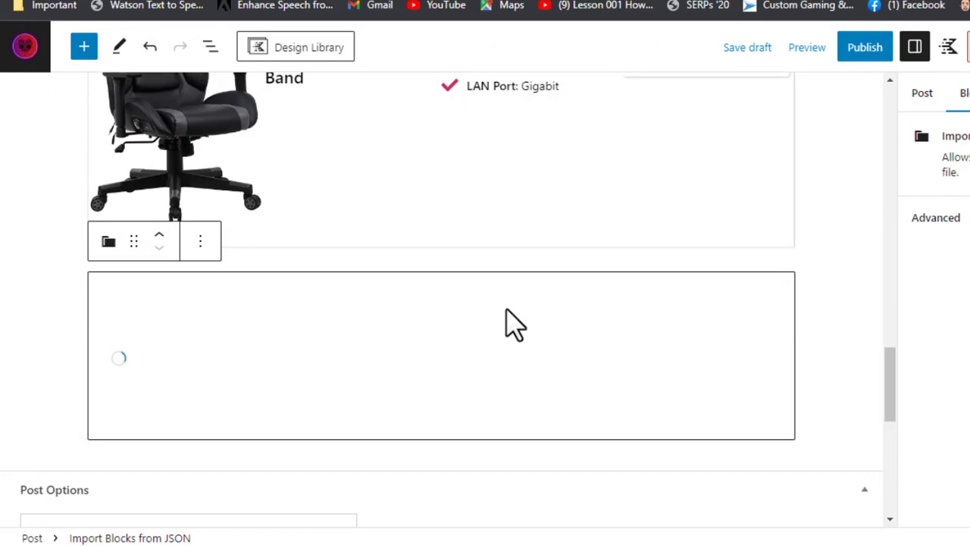
Step: Add an Import Blocks from JSON block below the pros and cons section
scroll(509, 322, down, 2)
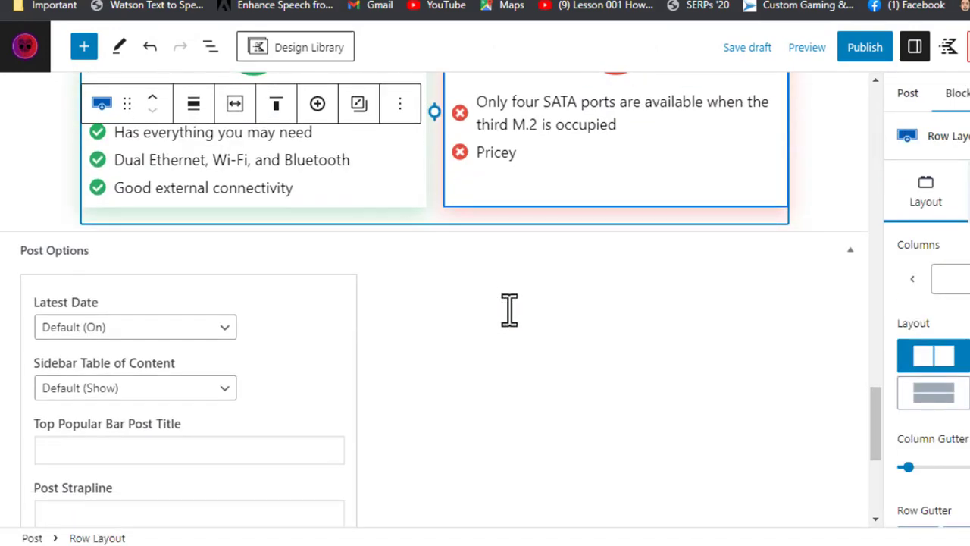
scroll(509, 310, up, 3)
scroll(509, 309, up, 5)
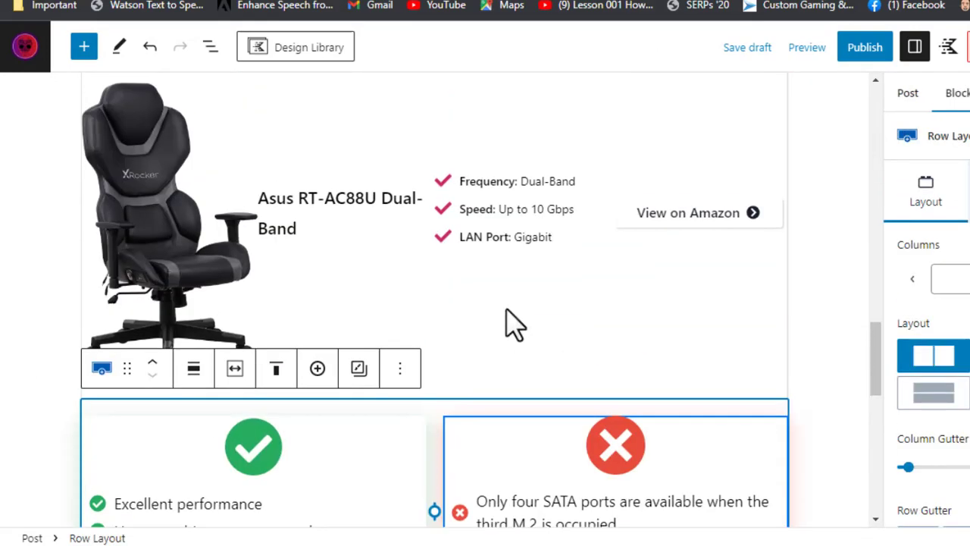
scroll(512, 321, down, 6)
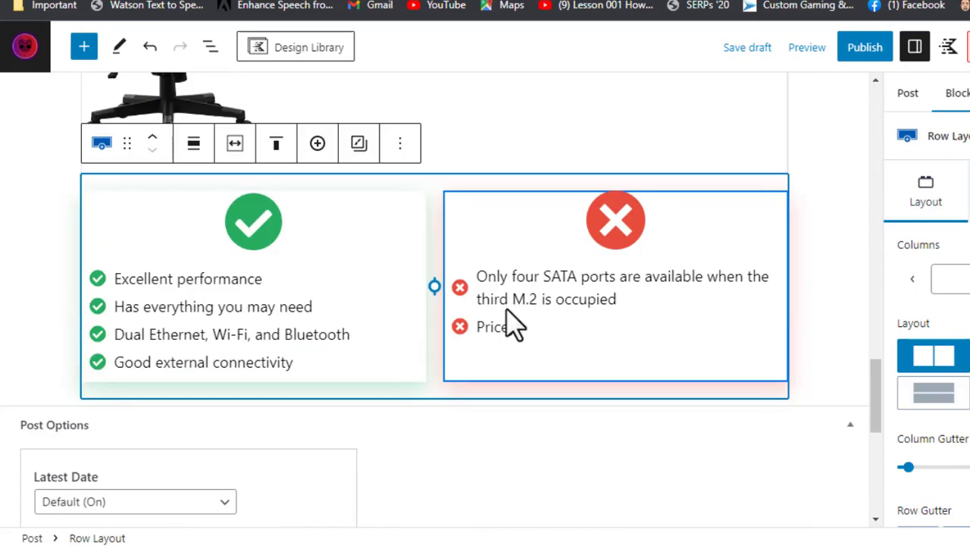
click(803, 415)
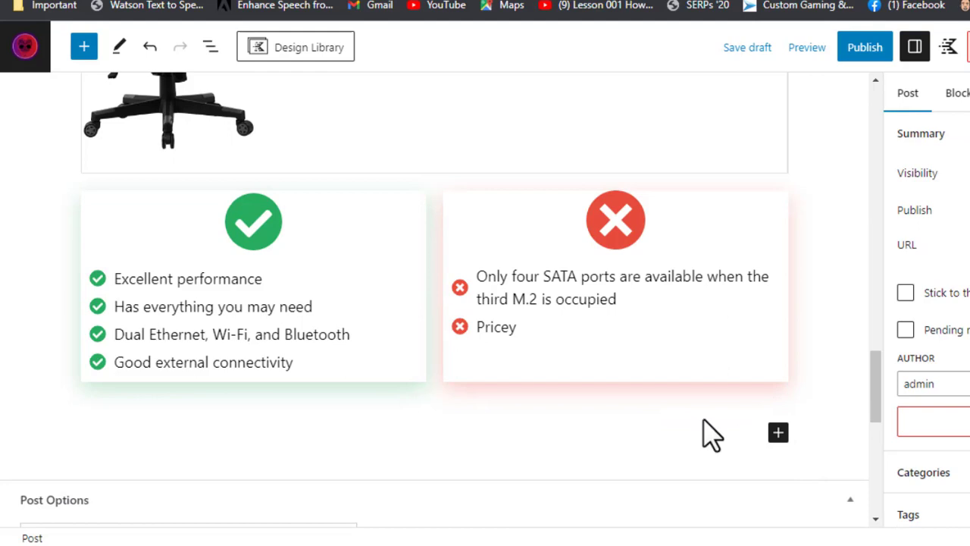
click(777, 432)
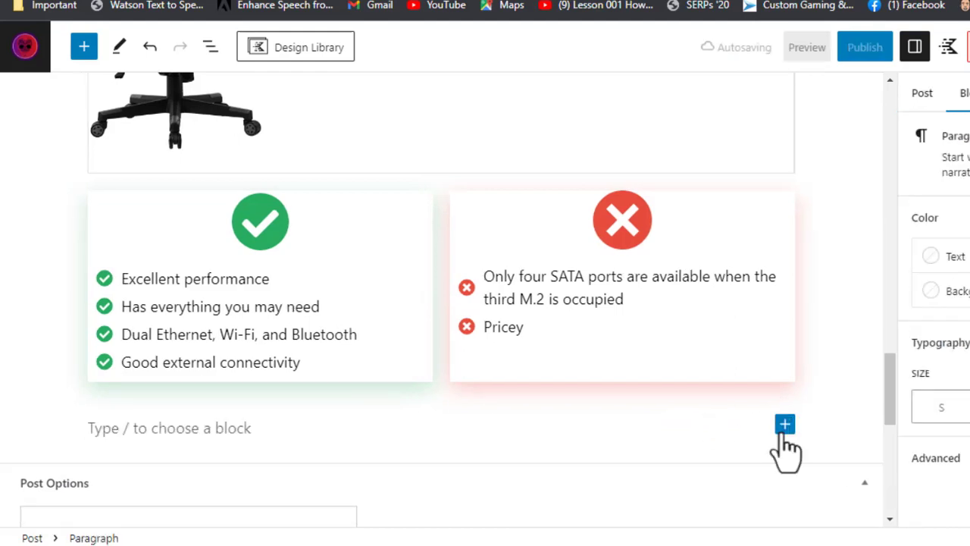
click(785, 426)
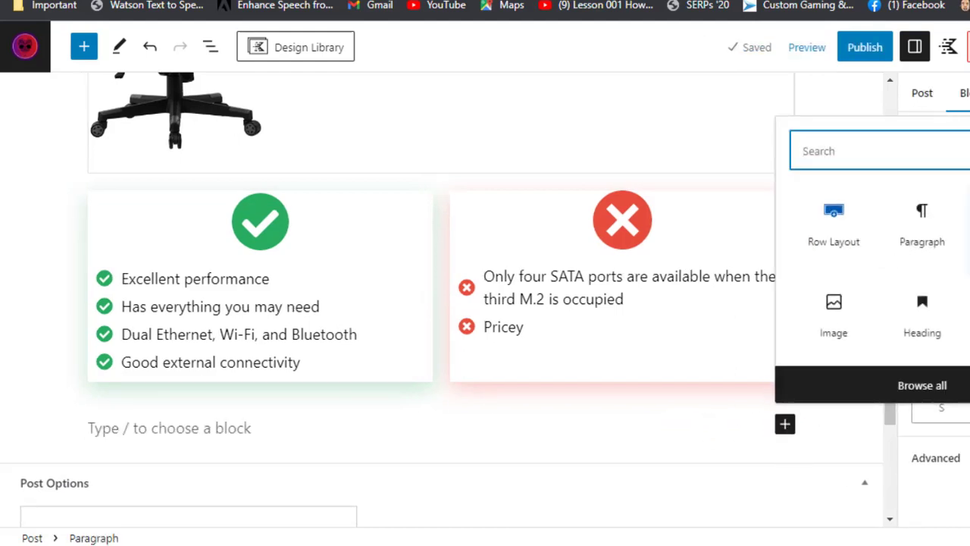
text(import)
key(Return)
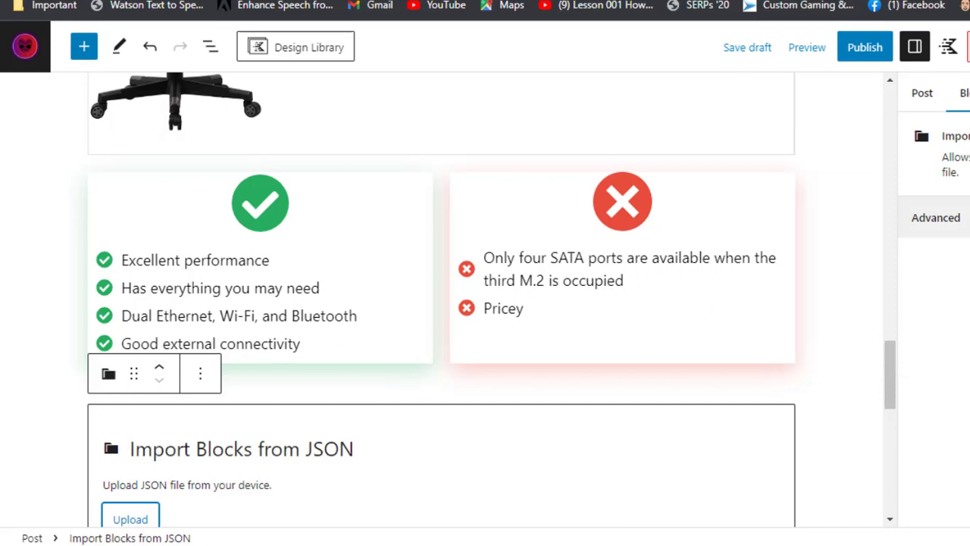
Step: Try importing a design from the Summary Box folder below the pros and cons section, and undo the import
click(136, 521)
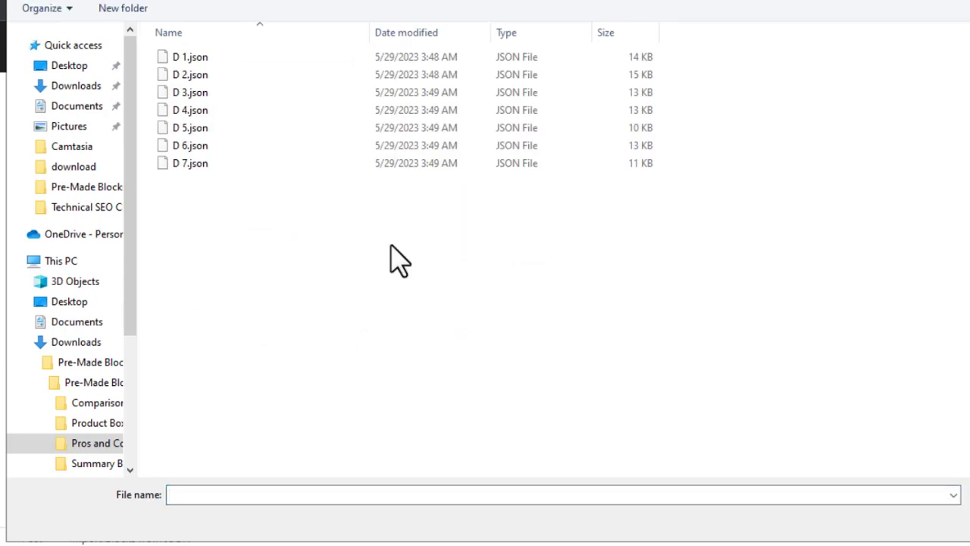
key(alt+Up)
key(Down)
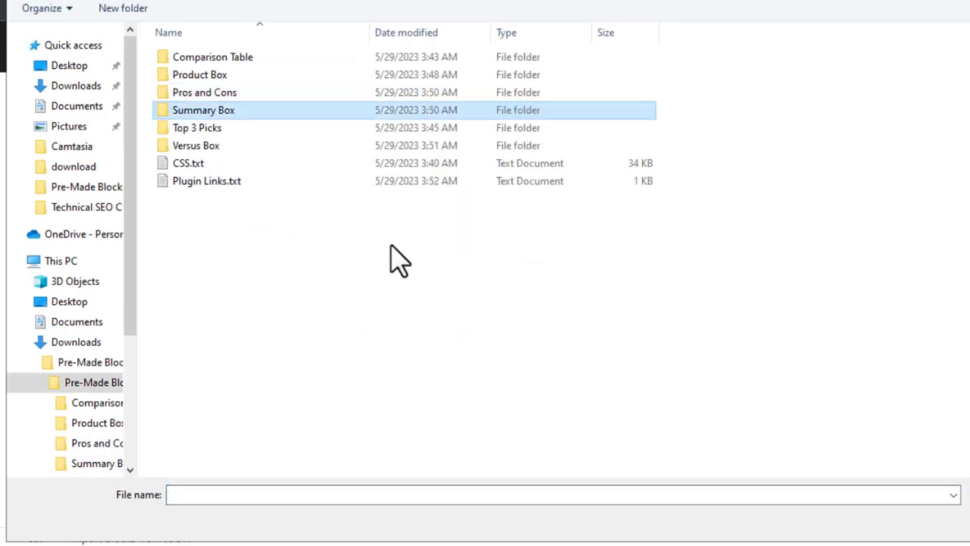
key(Return)
key(Down)
key(Down)
key(Return)
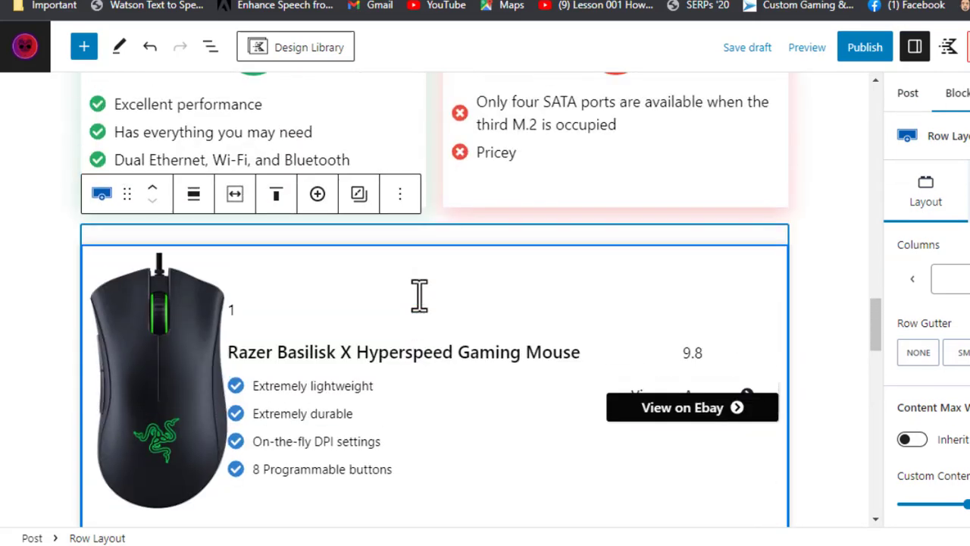
scroll(419, 295, down, 4)
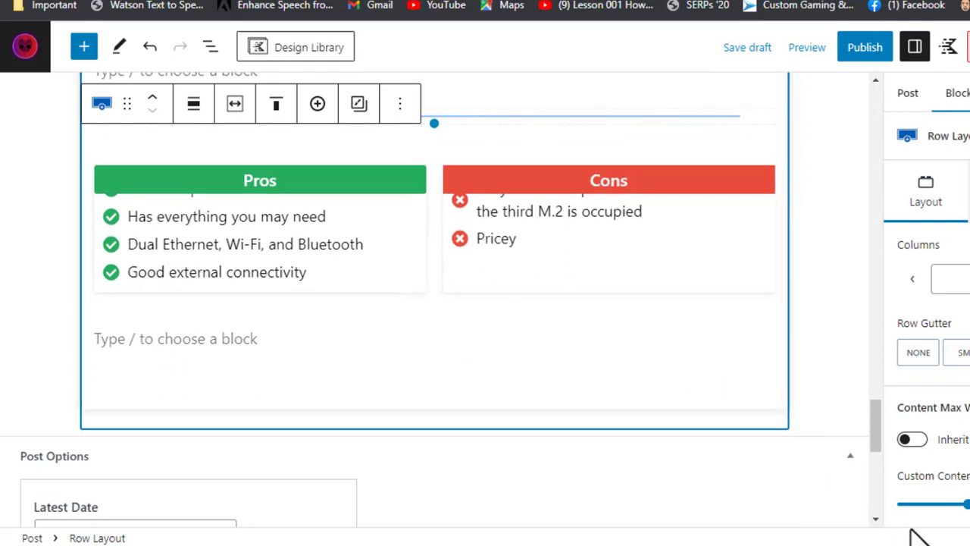
key(ctrl+z)
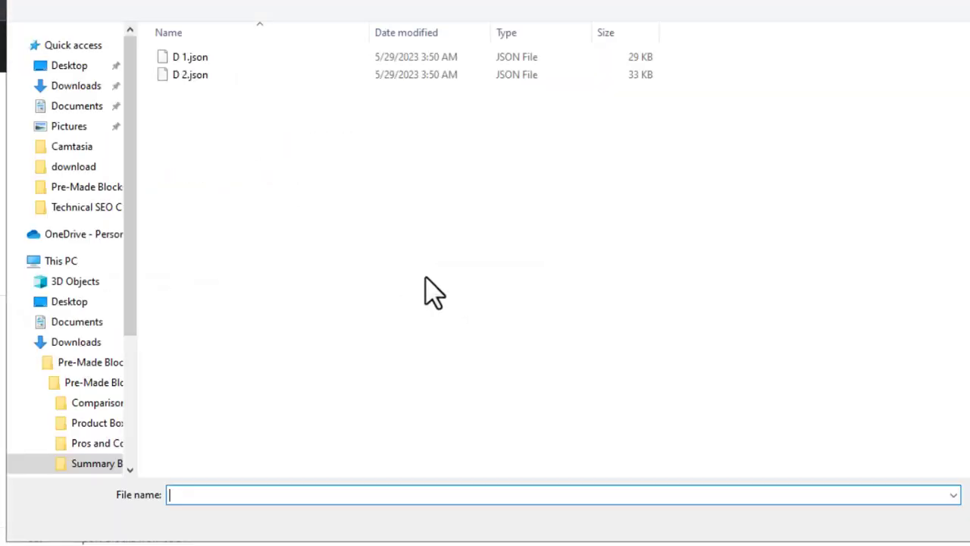
Step: Upload D 3.json from the Top 3 Picks folder into the import block and look over the imported columns
key(alt+Up)
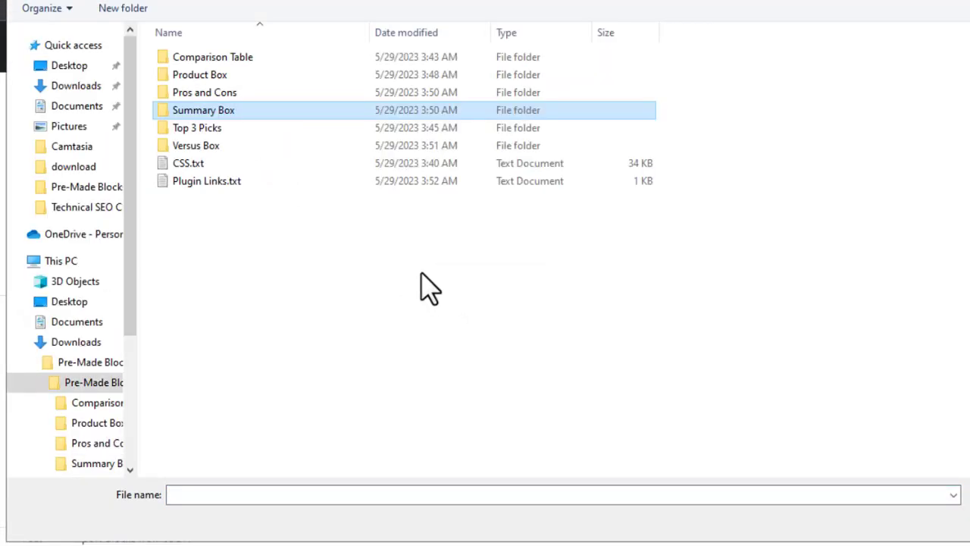
key(Down)
key(Return)
key(Down)
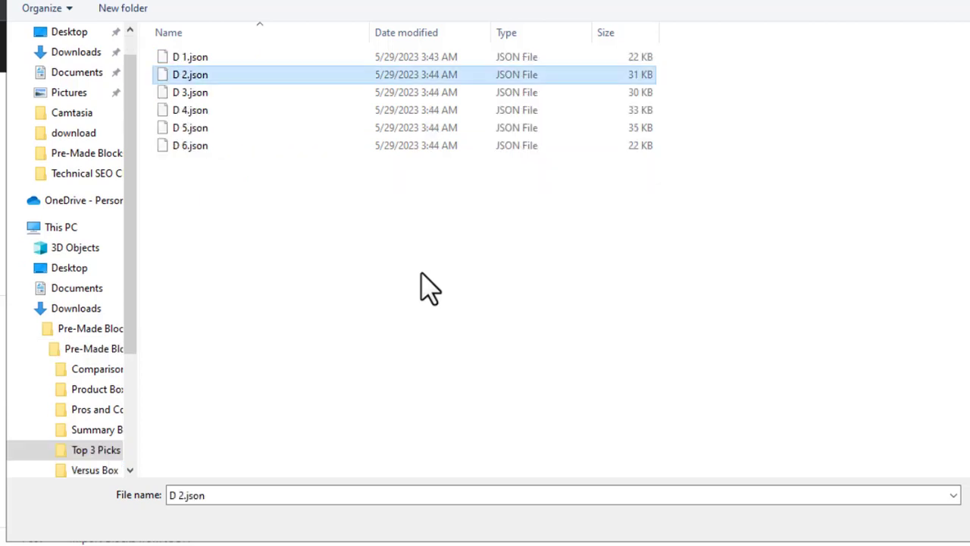
key(Down)
key(Return)
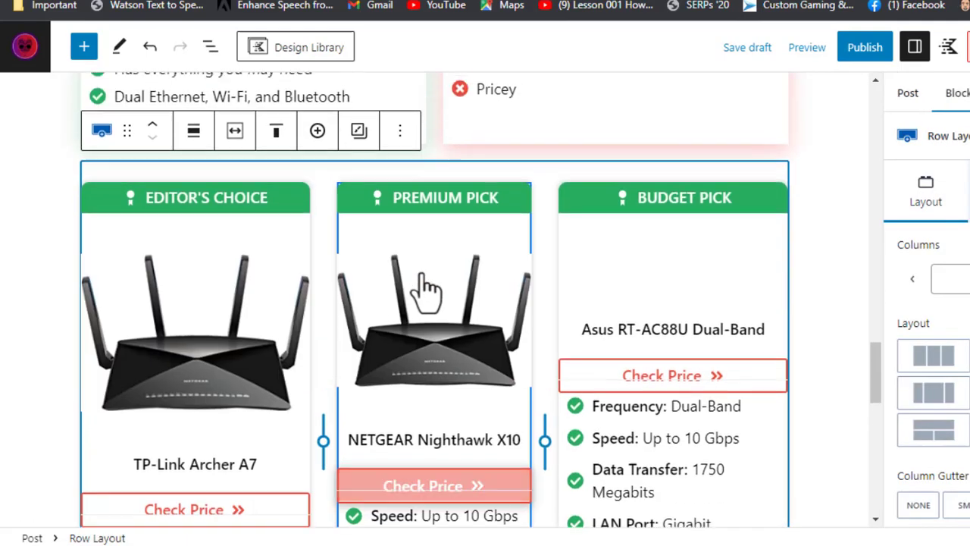
scroll(430, 288, down, 2)
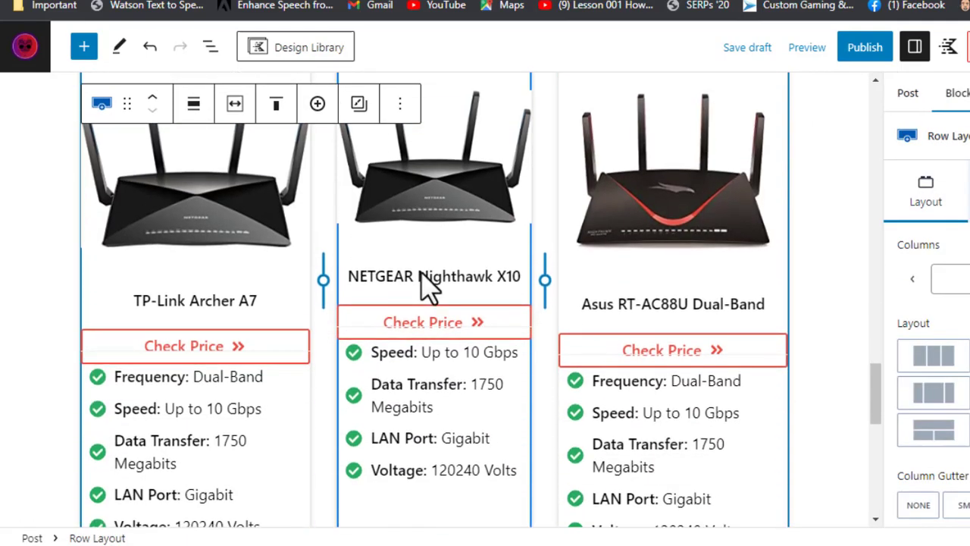
scroll(430, 288, down, 3)
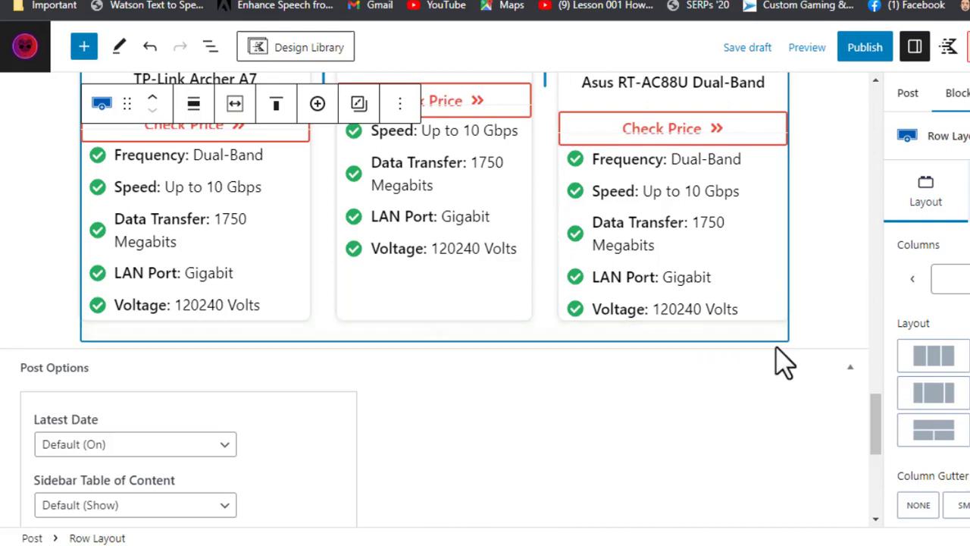
Step: Add an Import Blocks from JSON block below the top three picks section
click(824, 349)
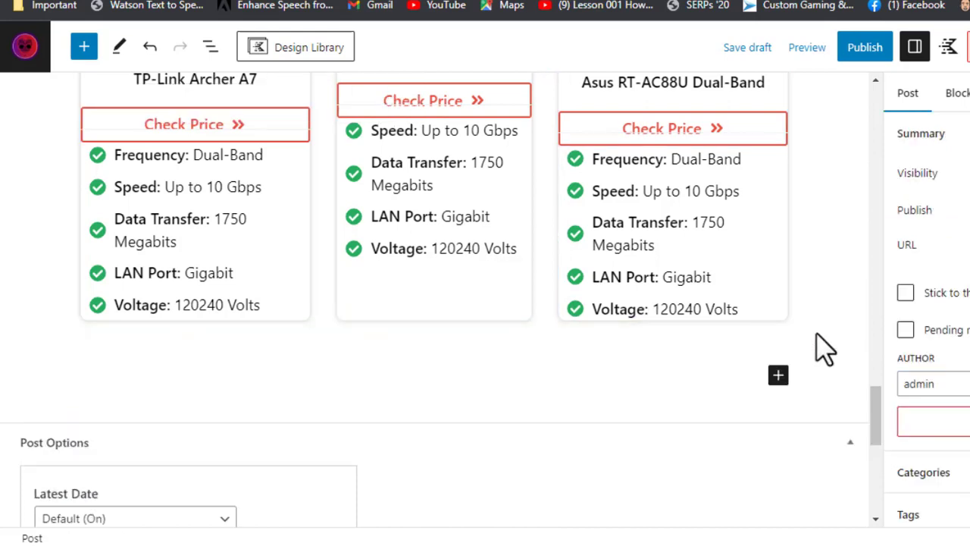
click(777, 376)
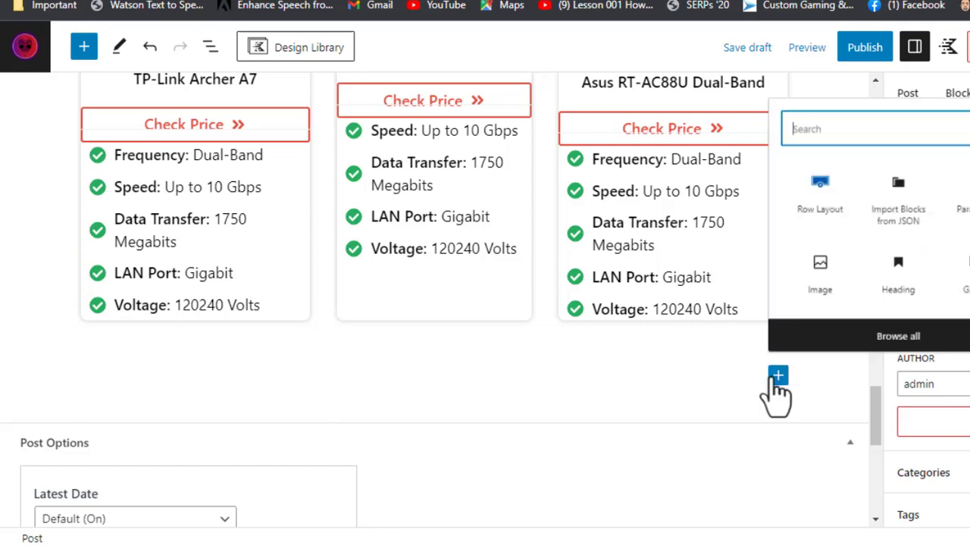
click(923, 214)
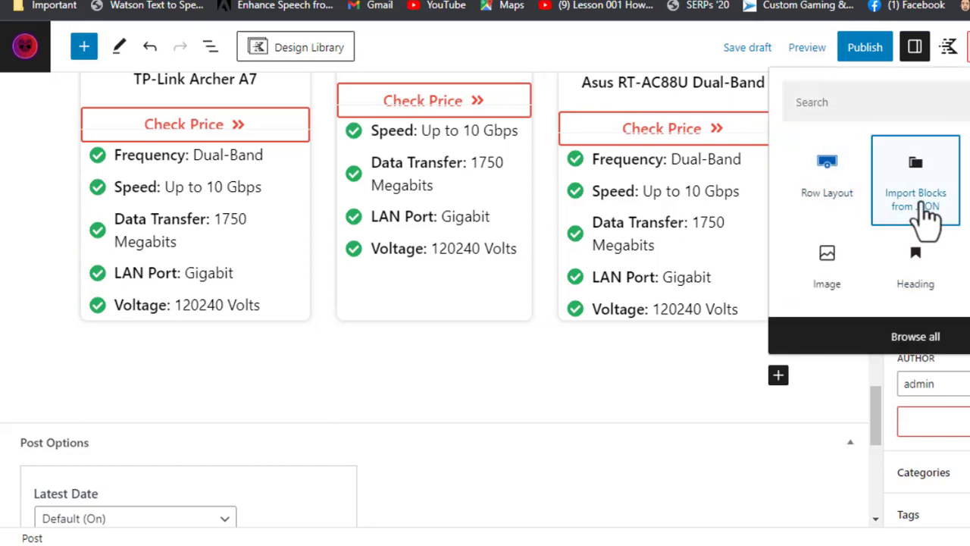
Step: Import a design from the Versus Box folder into the new import block and look through the post
key(Return)
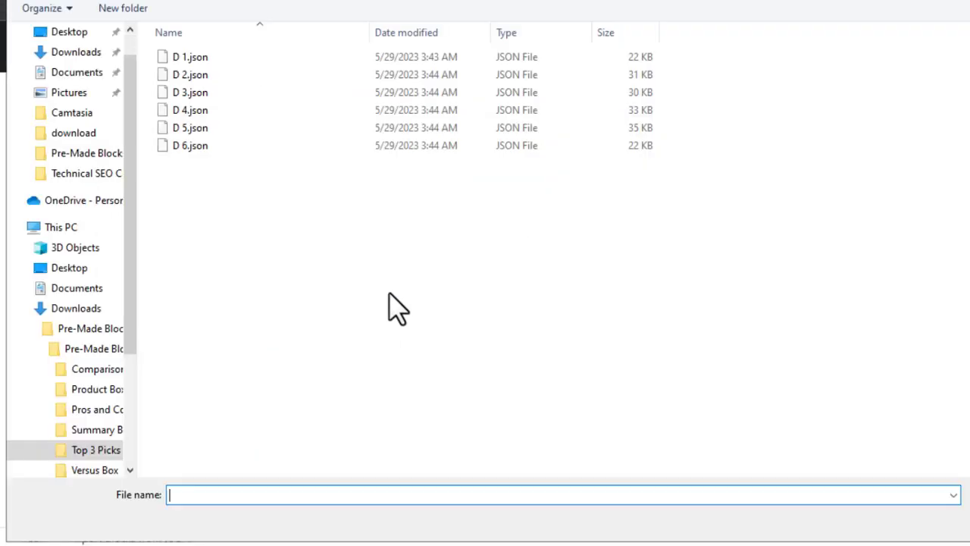
key(alt+Up)
key(Down)
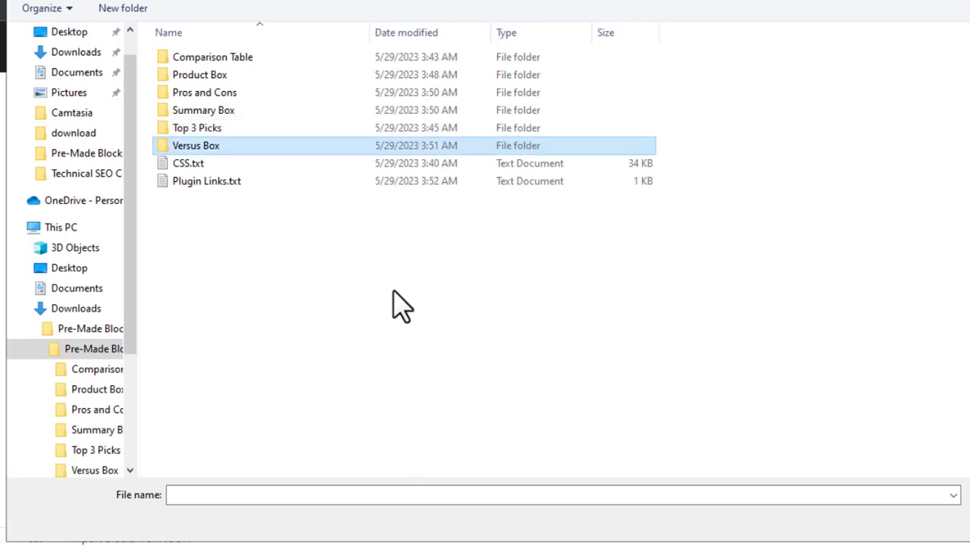
key(Return)
key(Down)
key(Return)
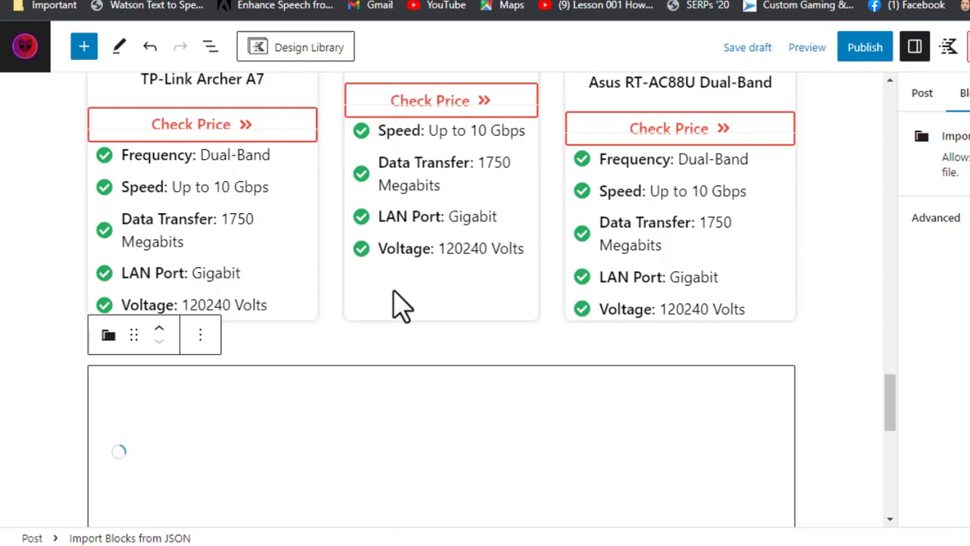
scroll(394, 289, down, 1)
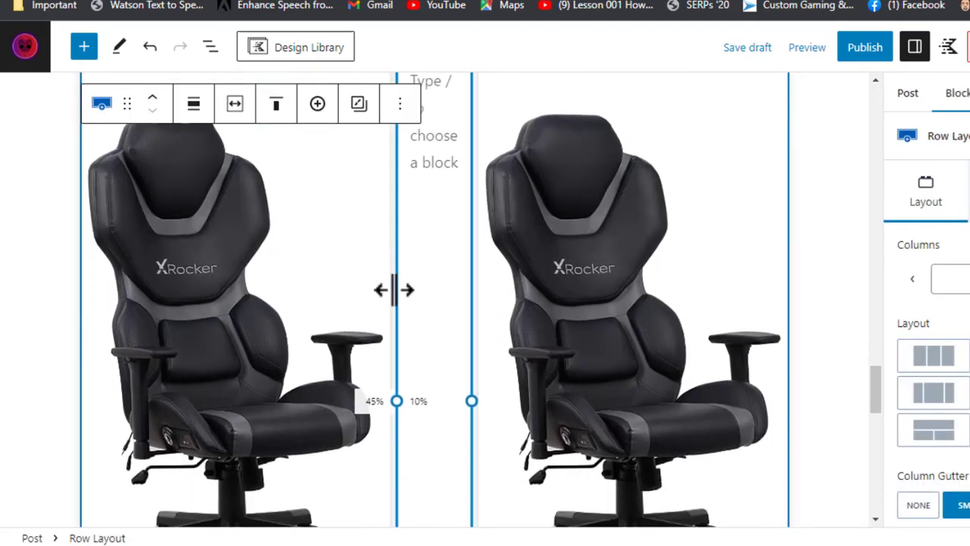
scroll(394, 289, down, 2)
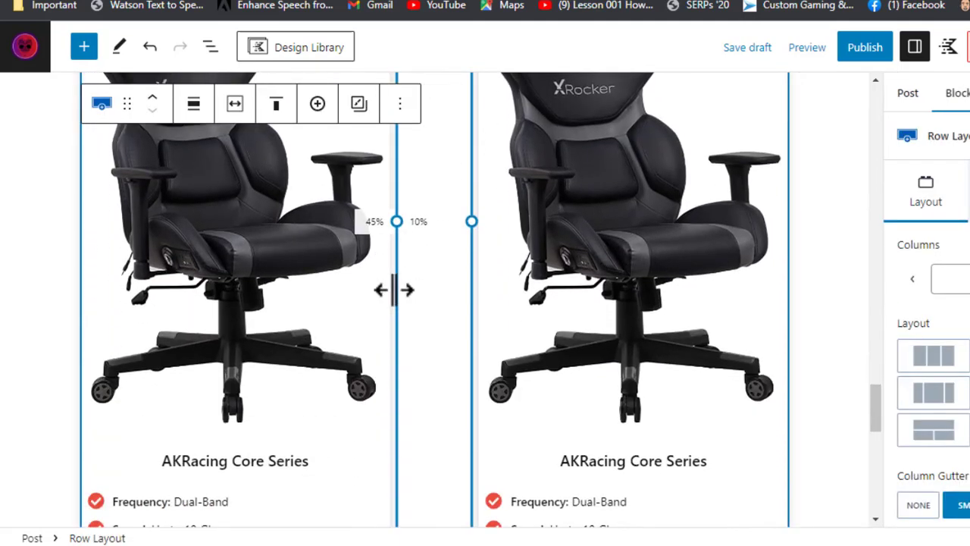
scroll(394, 290, down, 5)
scroll(394, 289, up, 2)
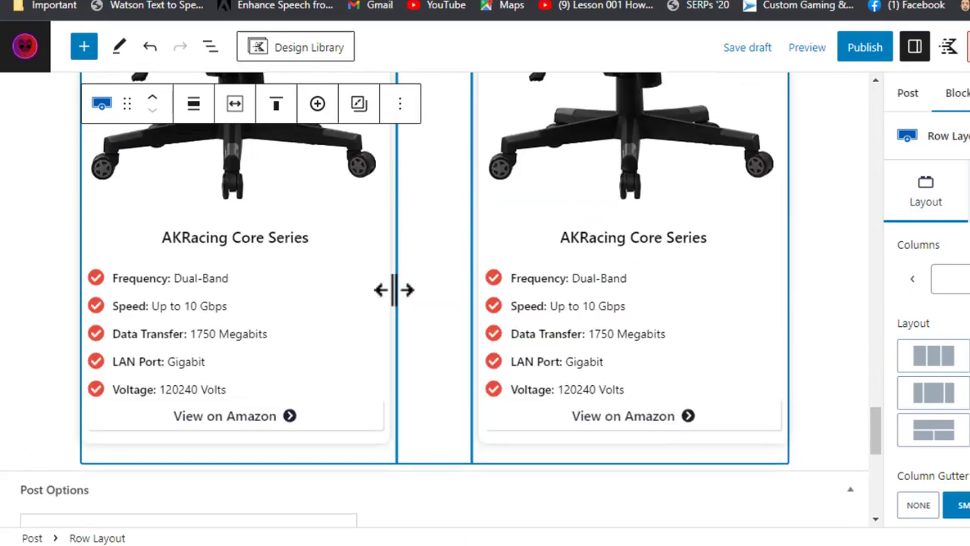
scroll(394, 289, up, 10)
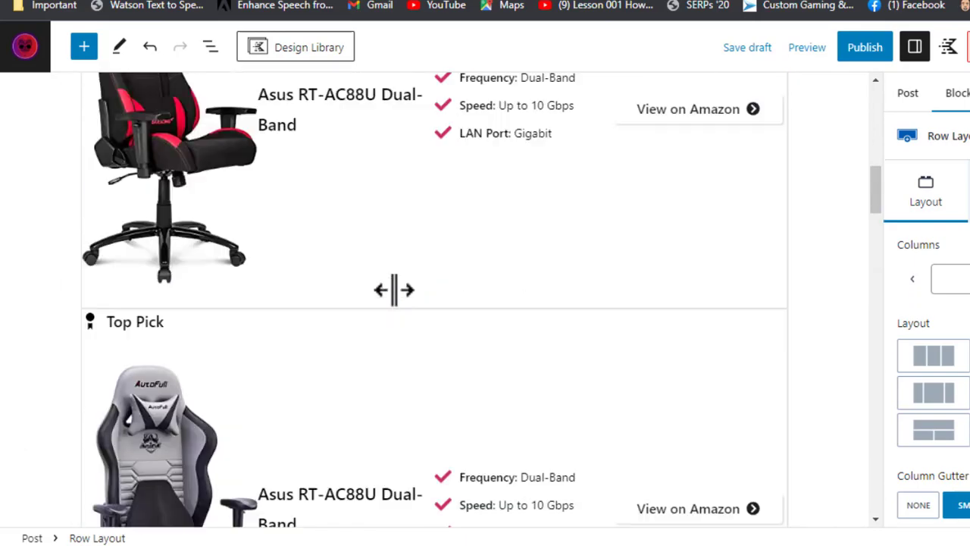